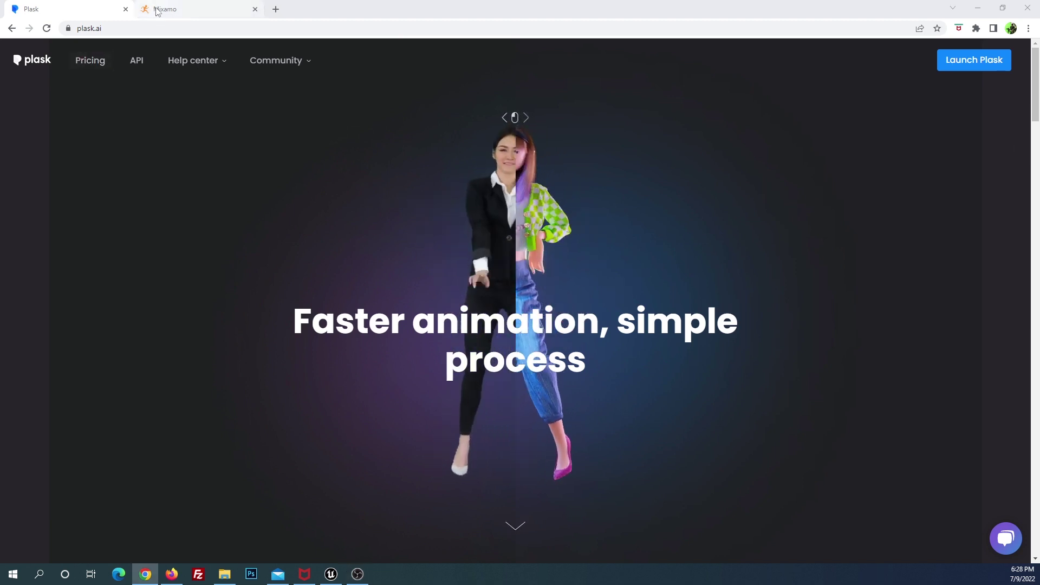
# In Mixamo, accept the cookie notice and browse page 2 of the character library to Big Vegas.
pyautogui.click(184, 9)
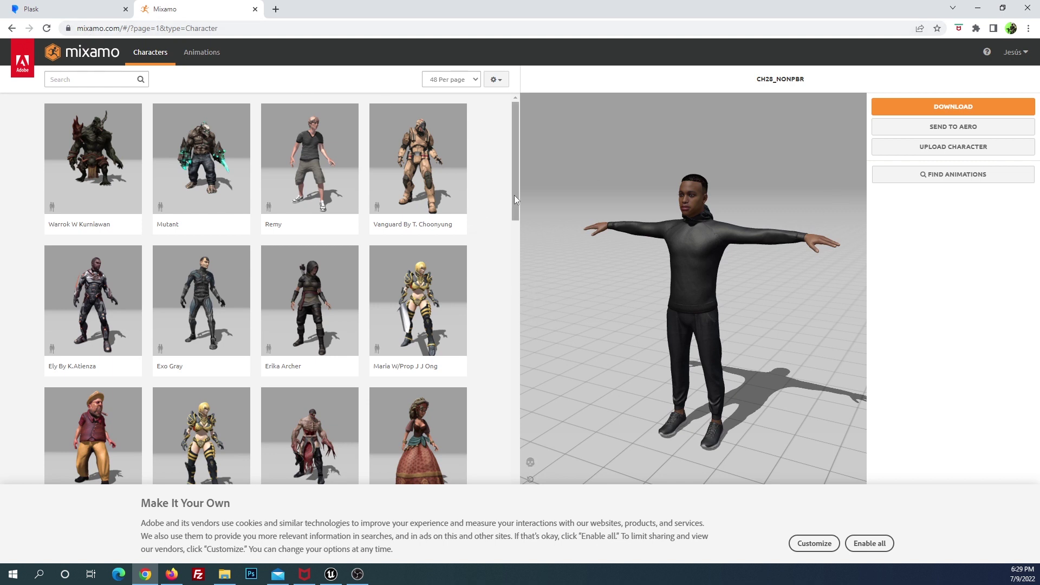
pyautogui.moveTo(515, 195)
pyautogui.mouseDown()
pyautogui.moveTo(540, 381)
pyautogui.moveTo(529, 473)
pyautogui.moveTo(504, 522)
pyautogui.mouseUp()
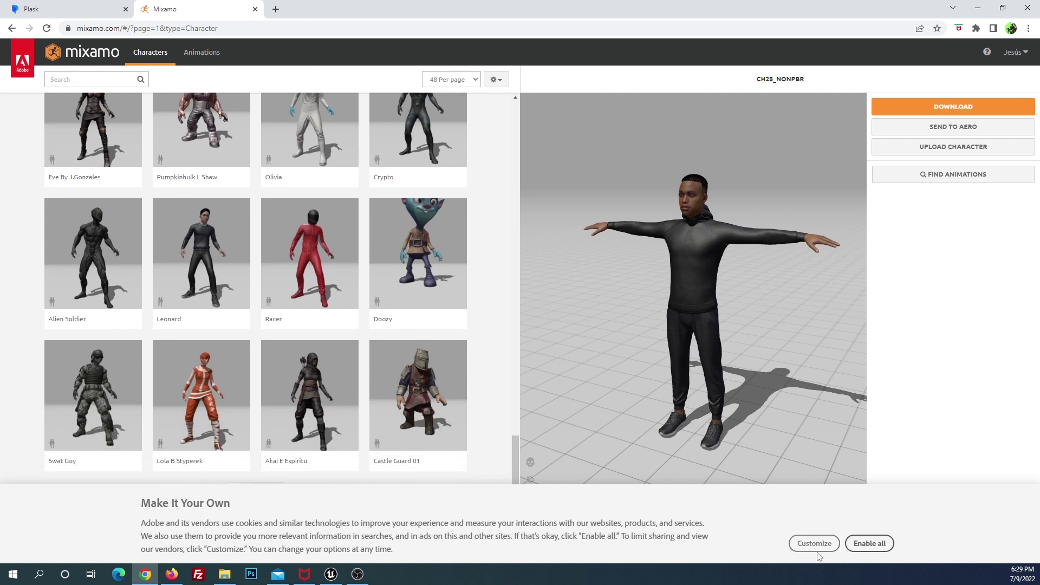
pyautogui.click(864, 544)
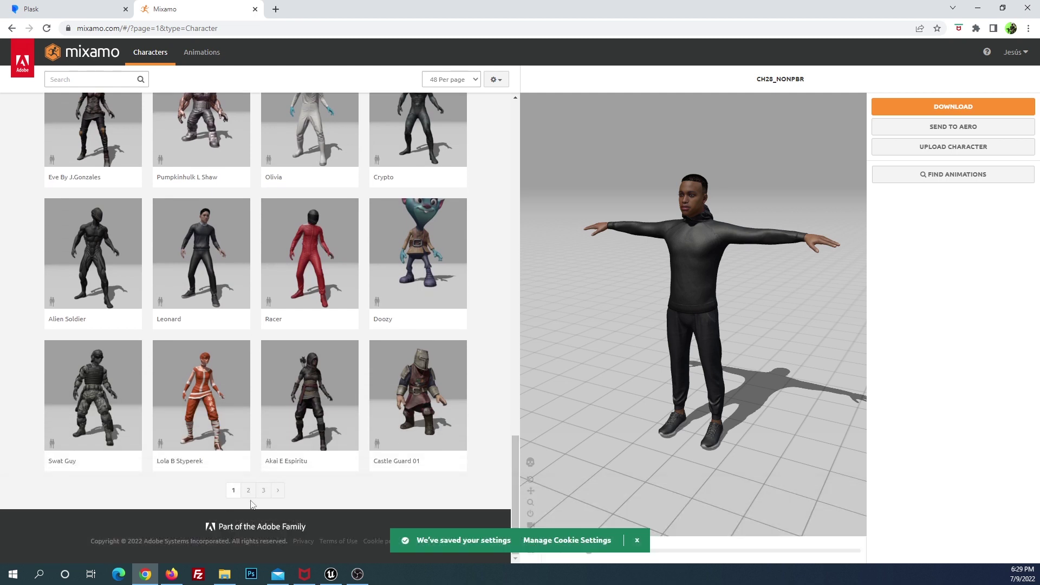
pyautogui.click(252, 492)
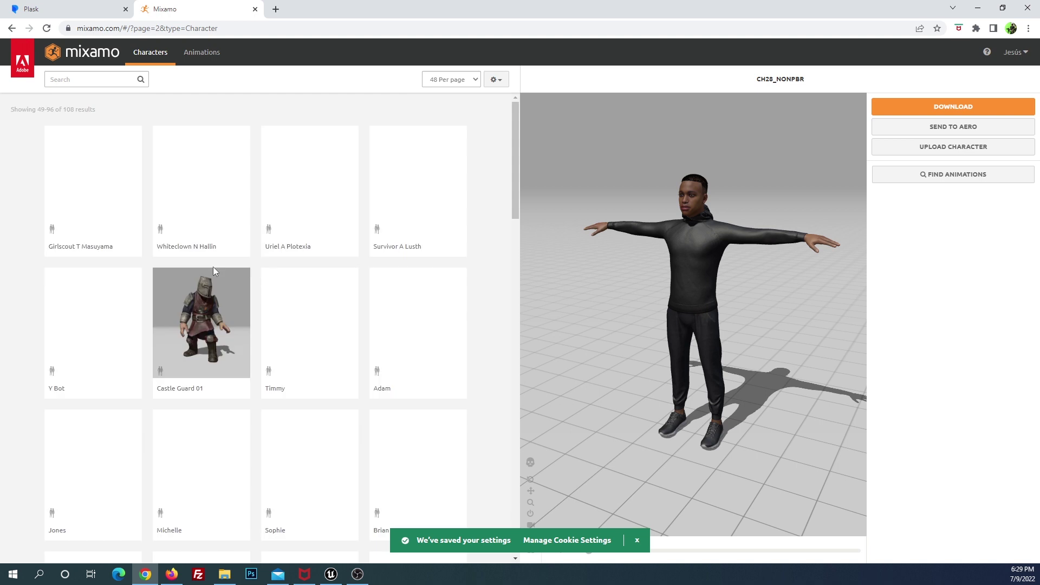
pyautogui.moveTo(518, 146); pyautogui.dragTo(511, 392)
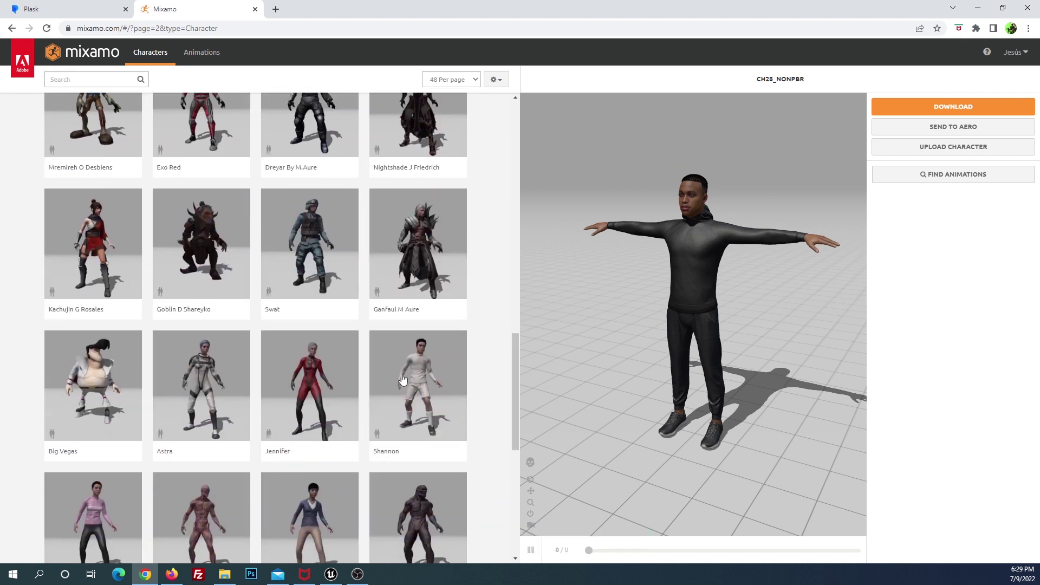
# Replace the current Mixamo character with Big Vegas and inspect it in the viewer.
pyautogui.click(87, 383)
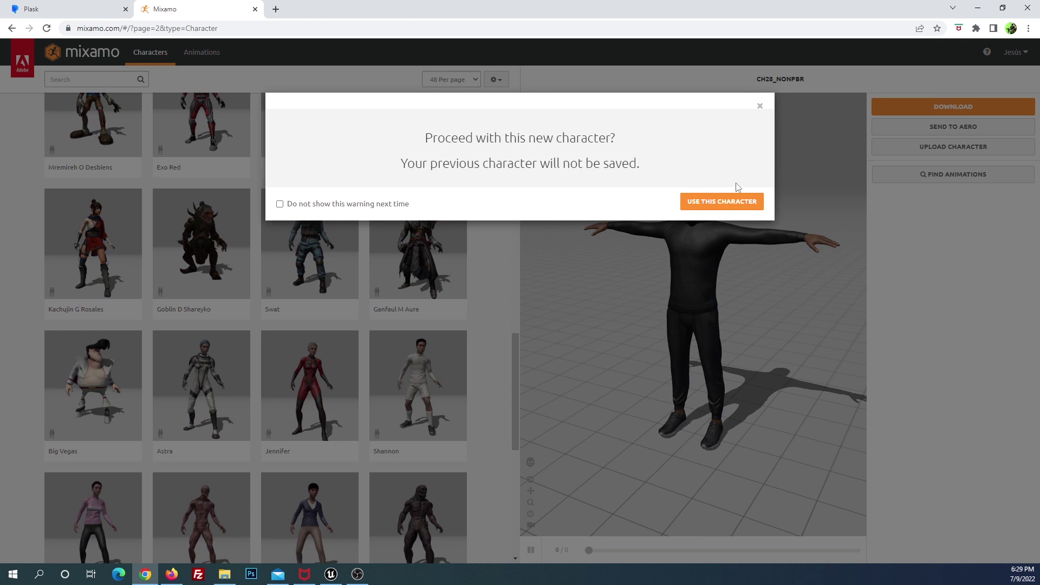
pyautogui.click(735, 201)
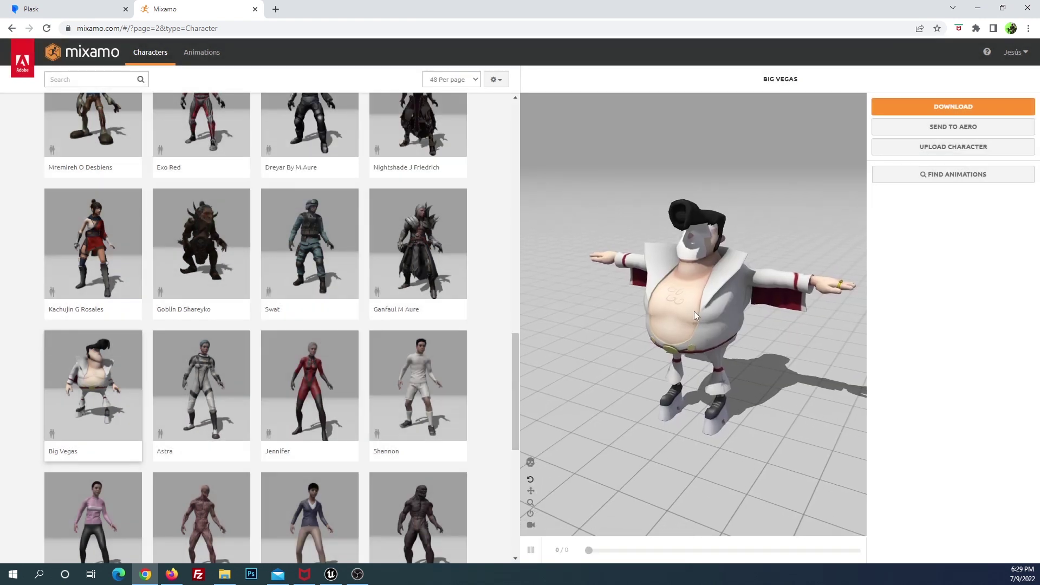
pyautogui.moveTo(698, 323)
pyautogui.mouseDown()
pyautogui.moveTo(678, 301)
pyautogui.moveTo(742, 283)
pyautogui.moveTo(766, 310)
pyautogui.moveTo(781, 308)
pyautogui.moveTo(739, 315)
pyautogui.moveTo(722, 330)
pyautogui.moveTo(715, 310)
pyautogui.mouseUp()
# Download Big Vegas as FBX Binary in T-pose and show bigvegas.fbx in its folder.
pyautogui.click(906, 108)
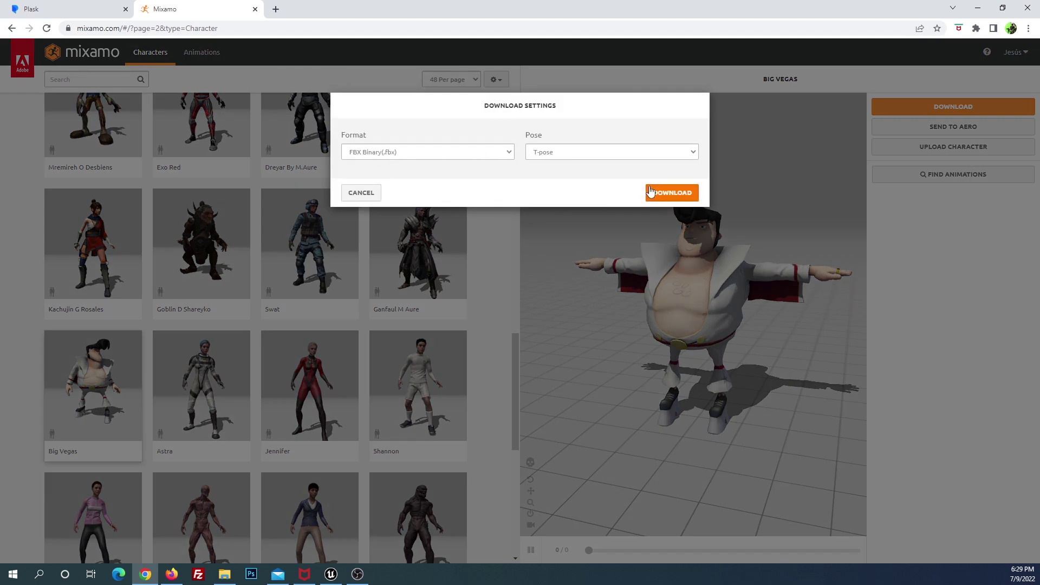
pyautogui.click(652, 193)
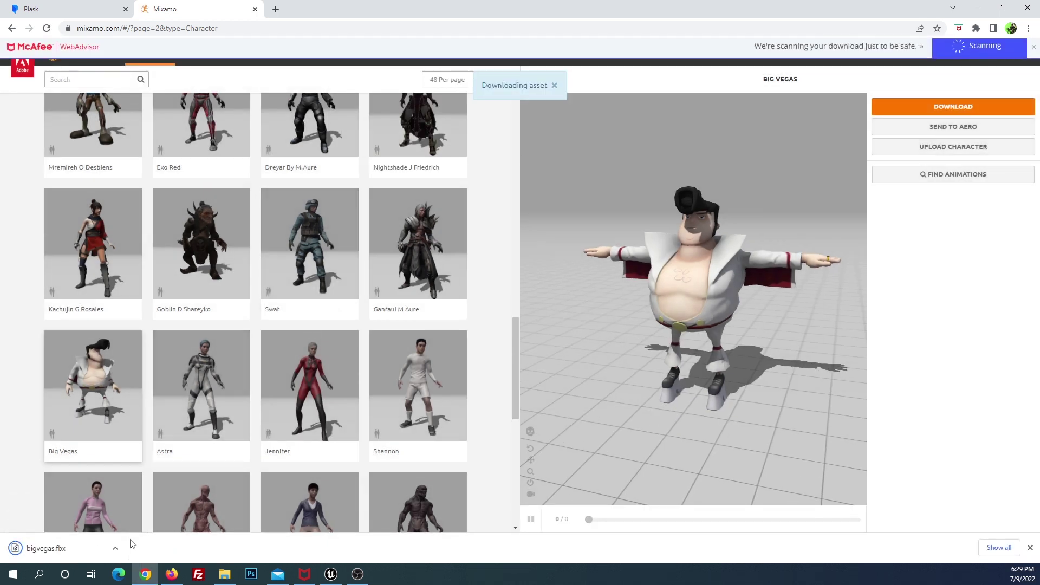
pyautogui.click(119, 557)
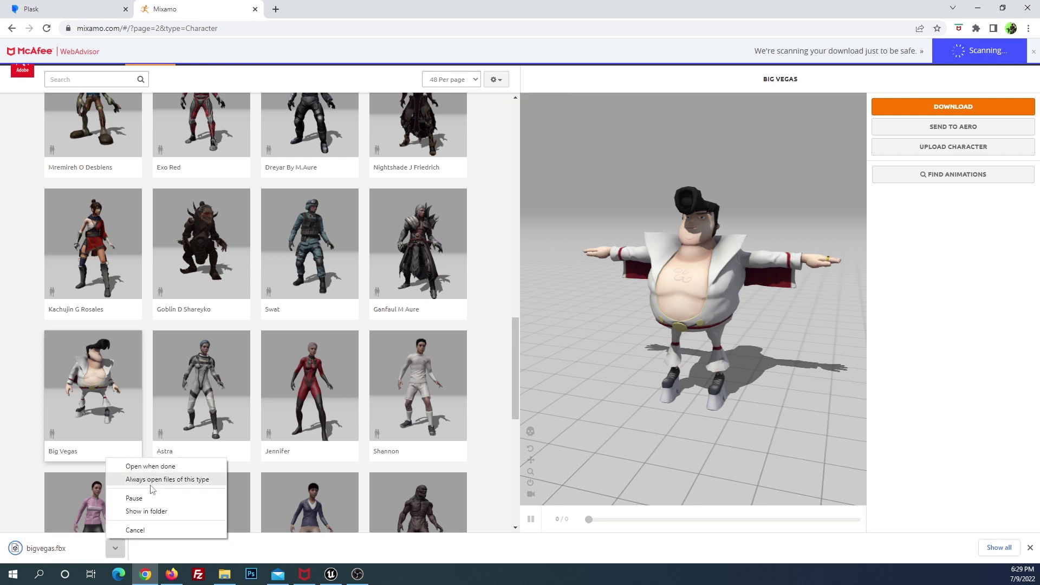
pyautogui.click(146, 511)
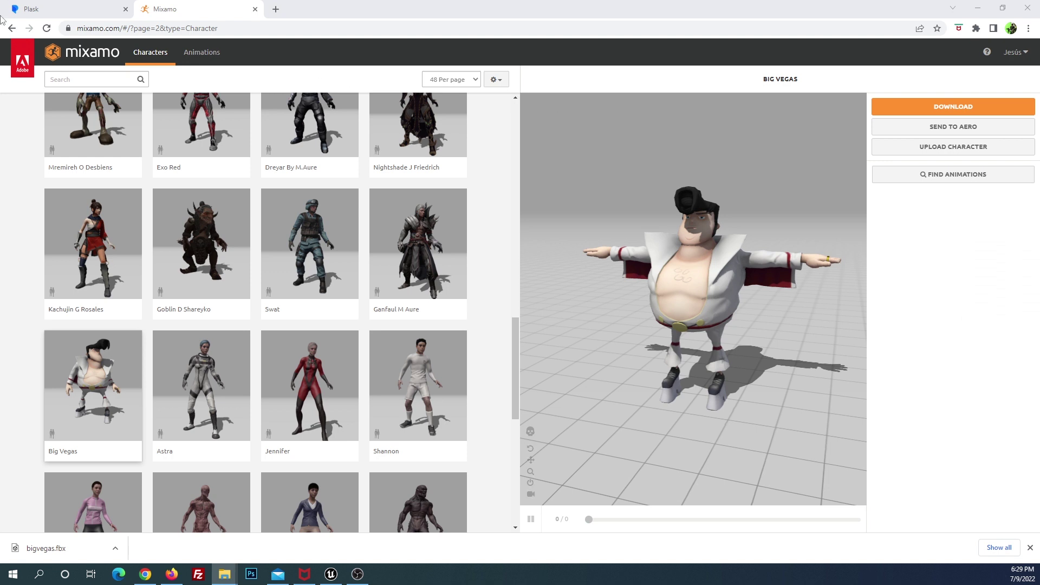
# Launch the Plask editor and dismiss the Auto Save notice, guided tour and help popup.
pyautogui.click(54, 9)
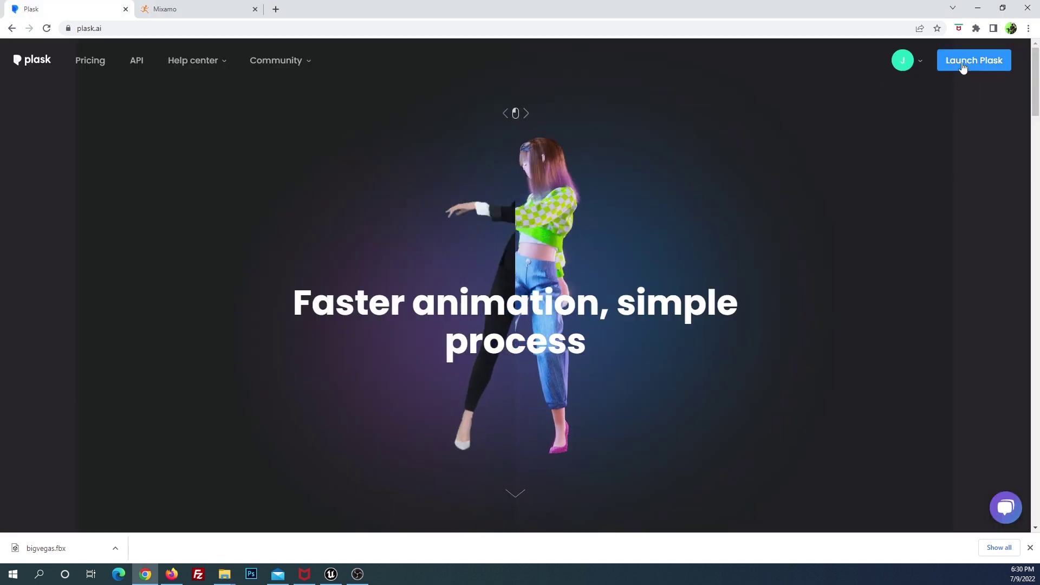
pyautogui.click(963, 64)
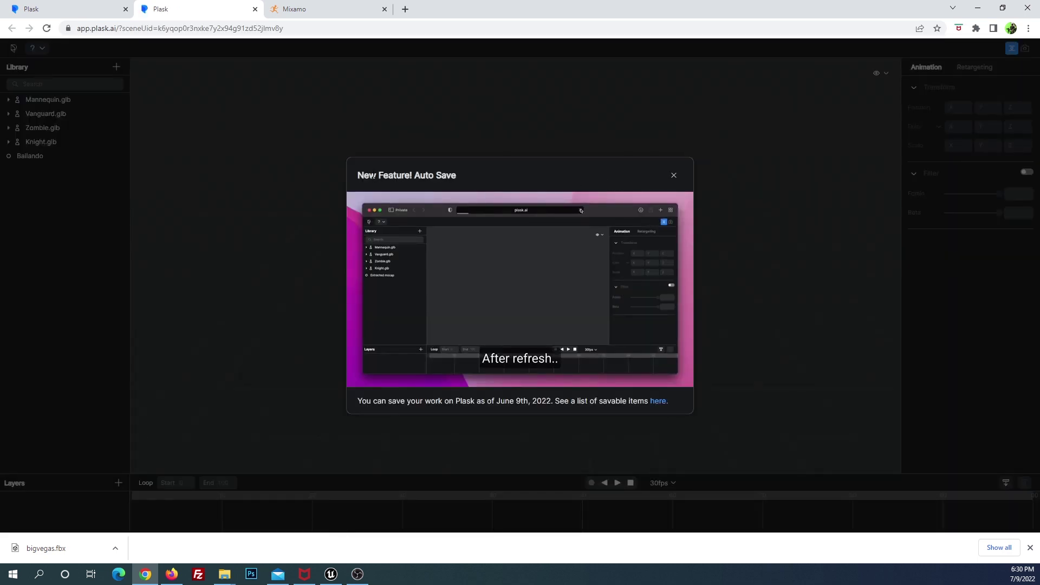
pyautogui.click(674, 176)
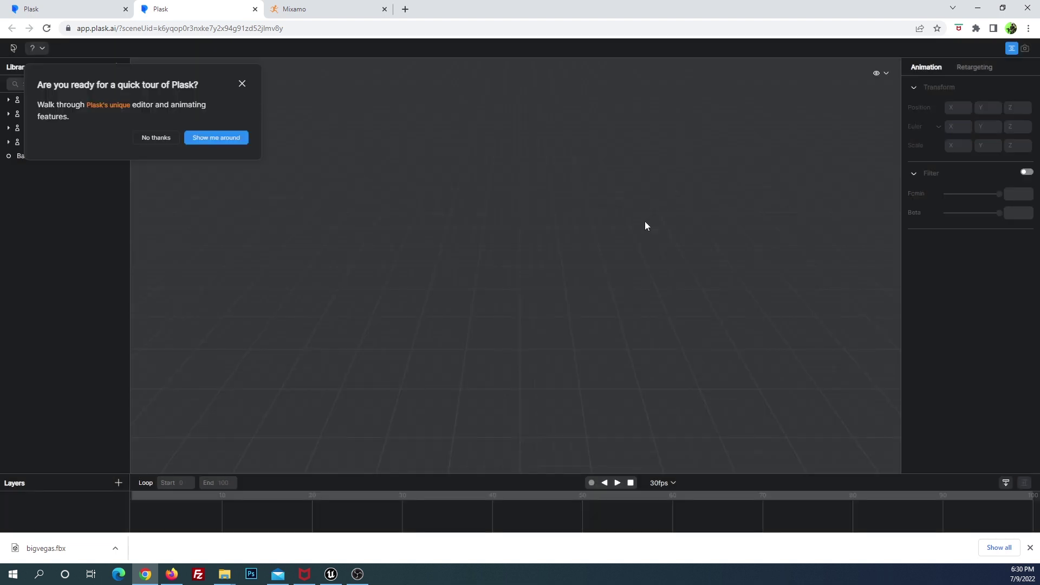
pyautogui.click(242, 84)
pyautogui.click(321, 76)
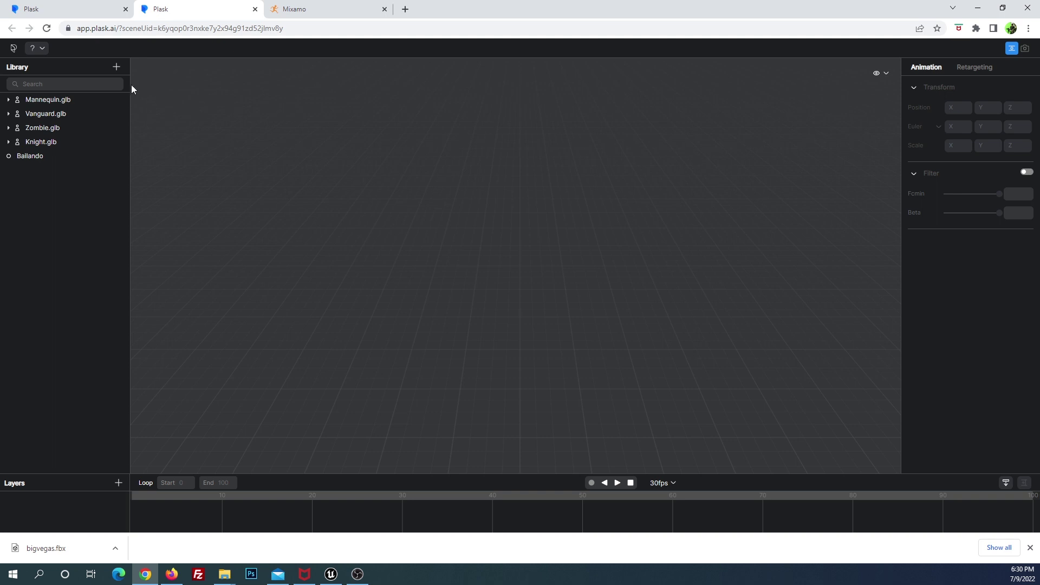
# Apply the Bailando motion to Knight.glb, visualize it and play the dance briefly.
pyautogui.click(122, 157)
pyautogui.moveTo(29, 157)
pyautogui.mouseDown()
pyautogui.moveTo(41, 149)
pyautogui.moveTo(8, 146)
pyautogui.mouseUp()
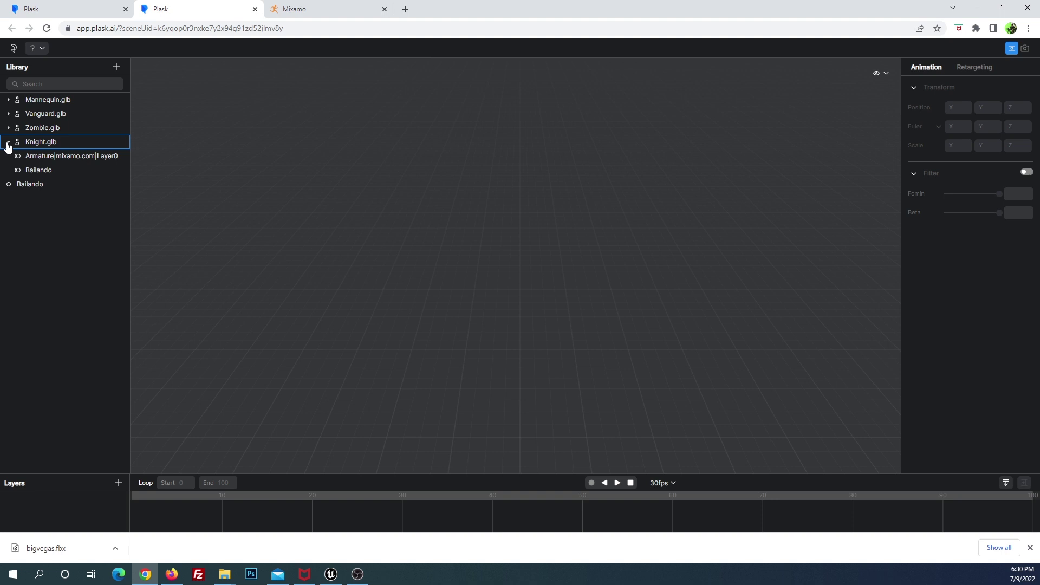
pyautogui.rightClick(42, 172)
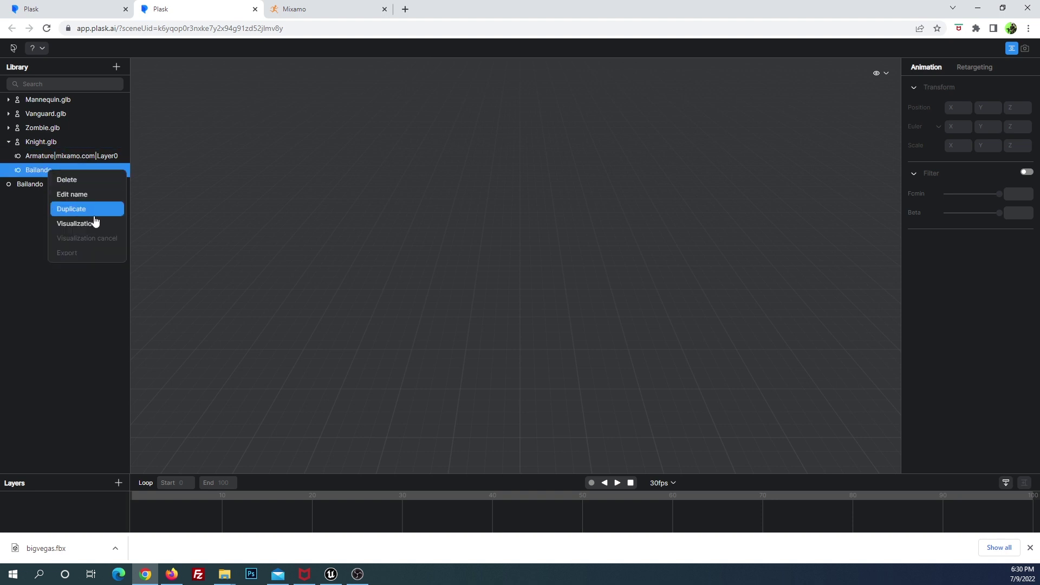
pyautogui.click(87, 222)
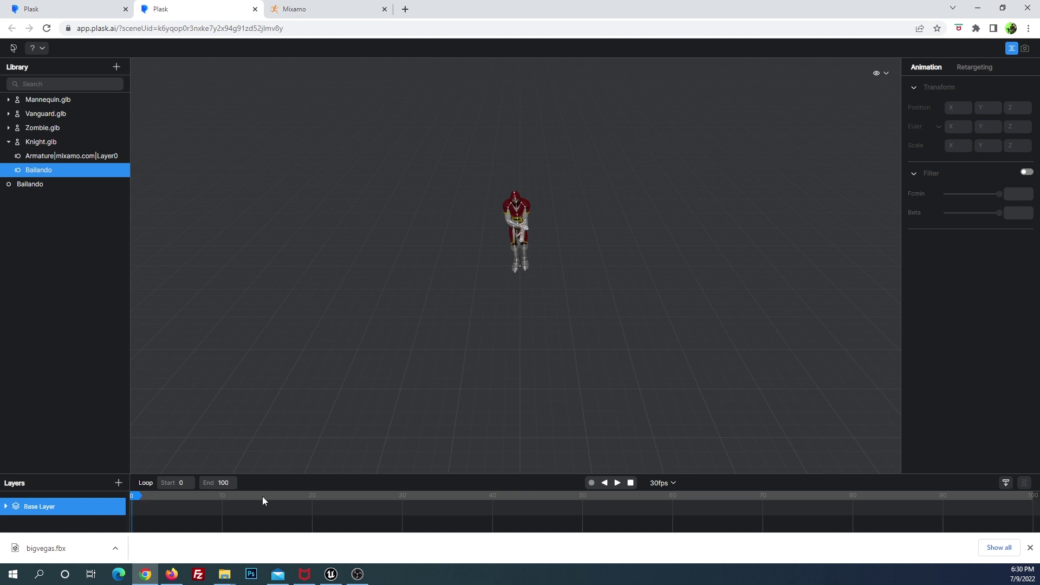
pyautogui.click(617, 483)
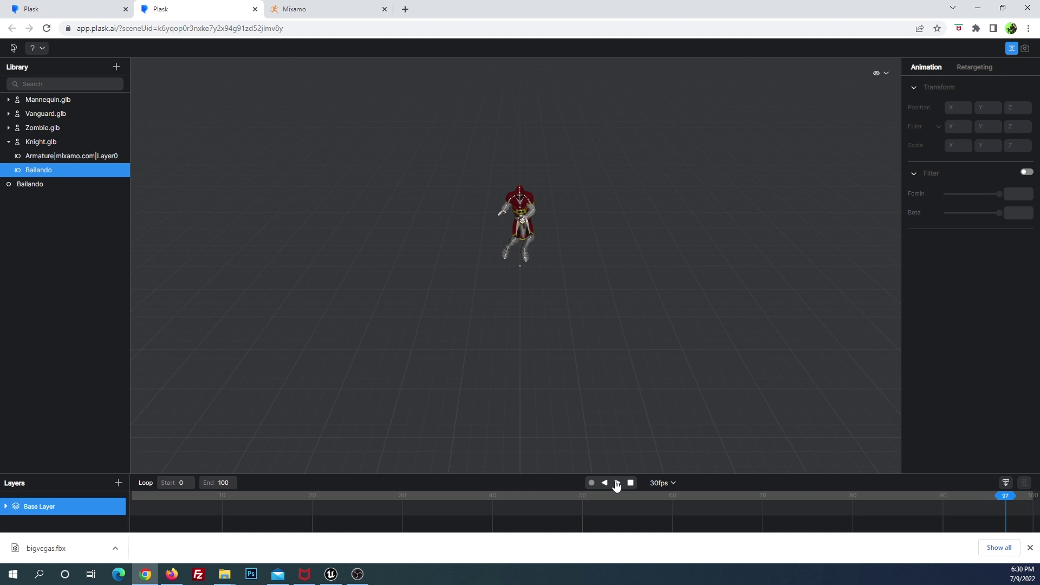
# Collapse Knight.glb and drag bigvegas.fbx into the Plask library.
pyautogui.click(9, 143)
pyautogui.click(18, 156)
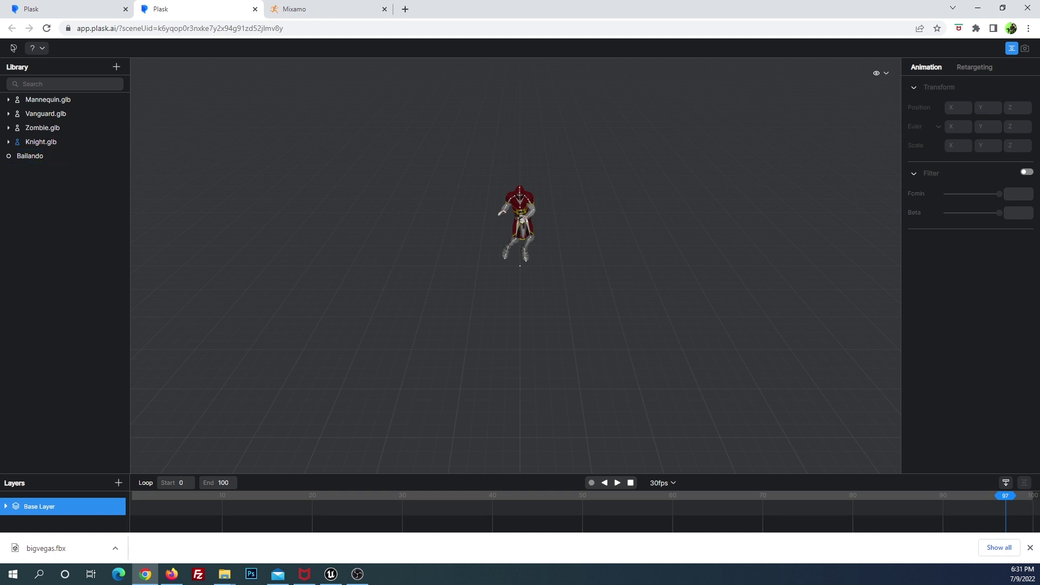
pyautogui.moveTo(1030, 196)
pyautogui.mouseDown()
pyautogui.moveTo(94, 218)
pyautogui.moveTo(46, 208)
pyautogui.moveTo(47, 237)
pyautogui.mouseUp()
pyautogui.moveTo(45, 177); pyautogui.dragTo(47, 234)
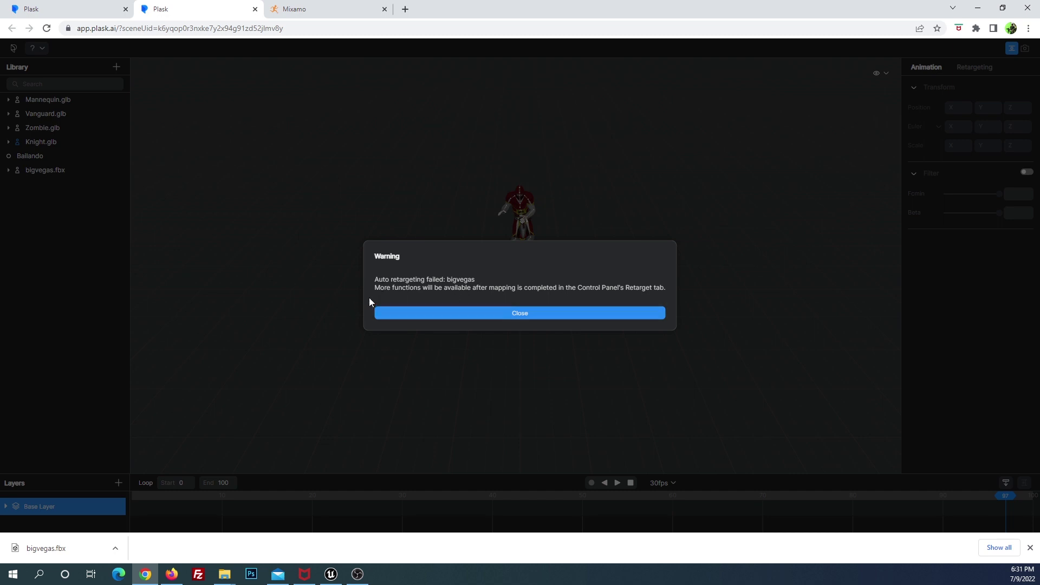
# Close the auto-retargeting warning and expand bigvegas.fbx to show its Armature entry.
pyautogui.click(521, 315)
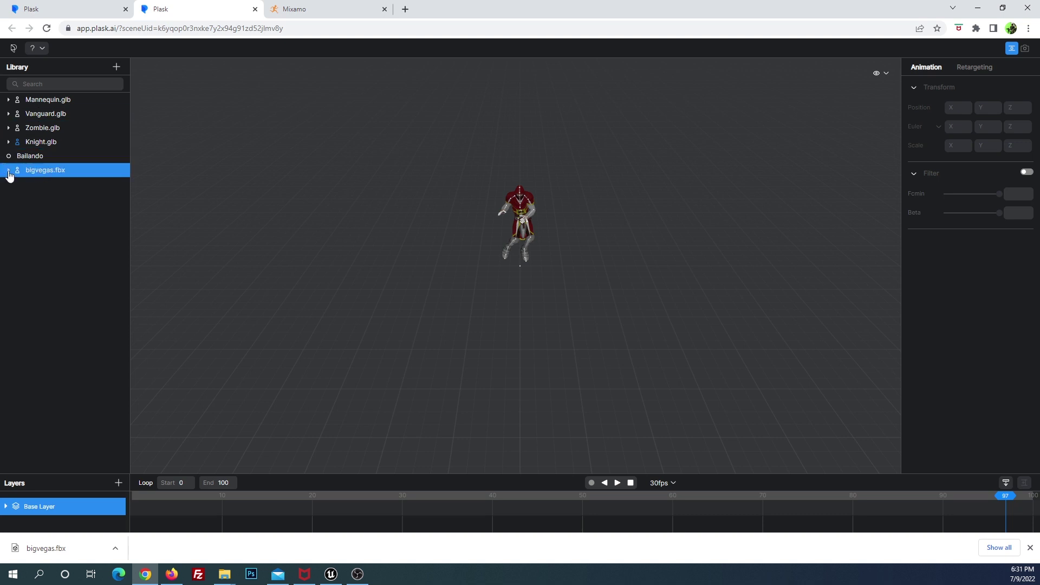
pyautogui.click(9, 173)
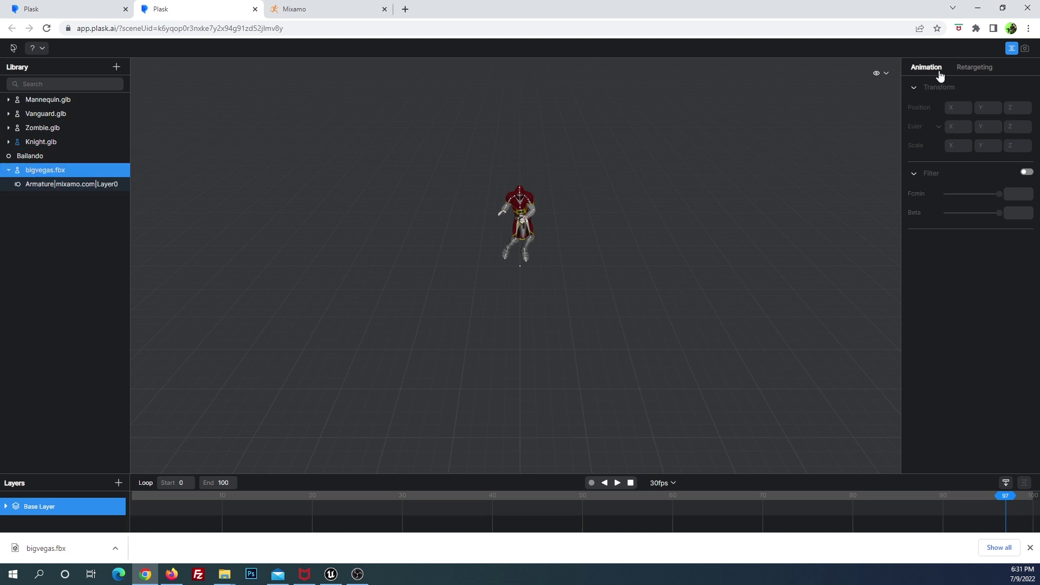
pyautogui.click(969, 73)
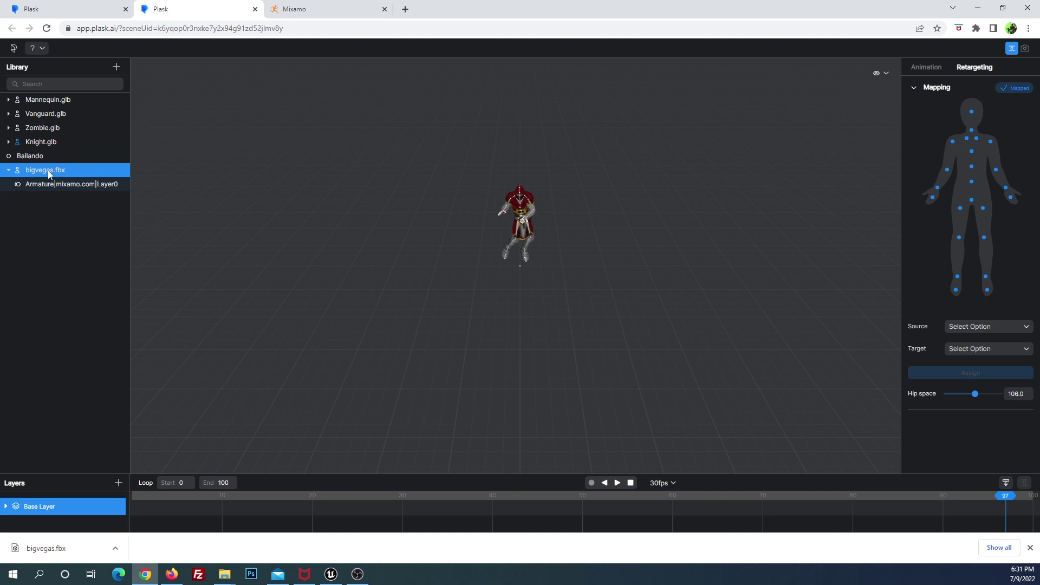
pyautogui.rightClick(47, 170)
pyautogui.click(90, 212)
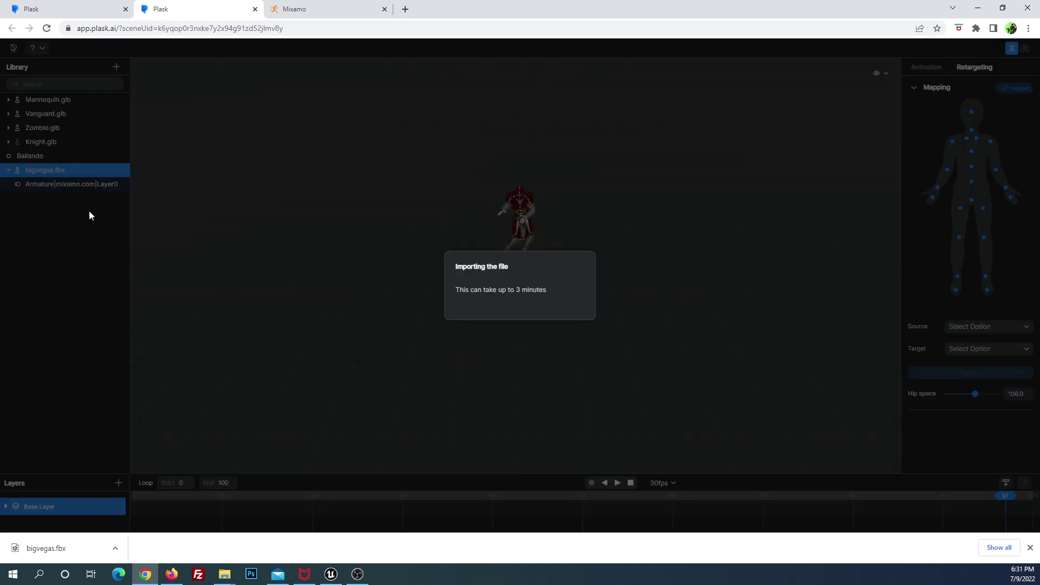
pyautogui.rightClick(499, 240)
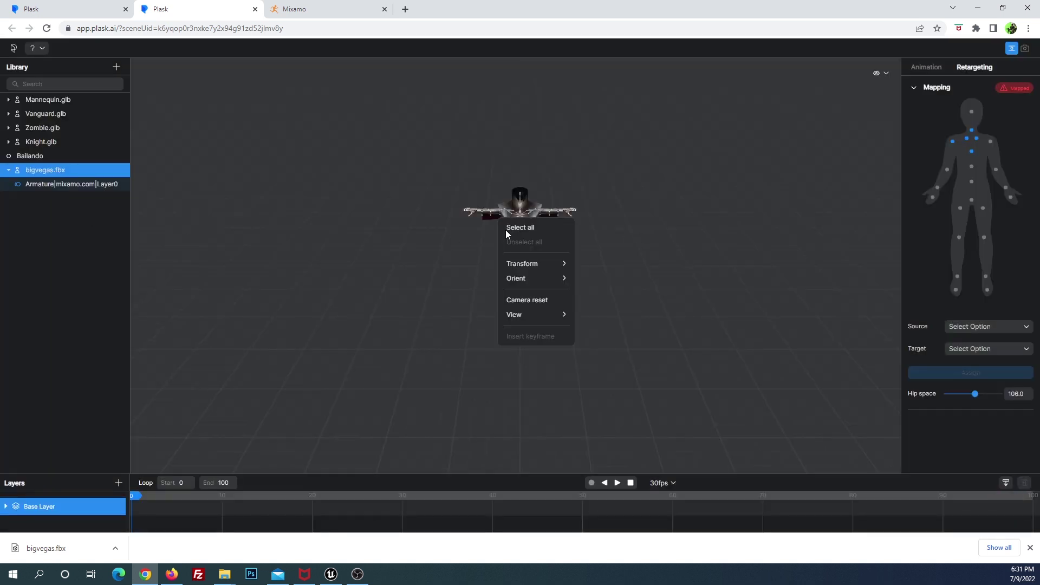
pyautogui.click(477, 236)
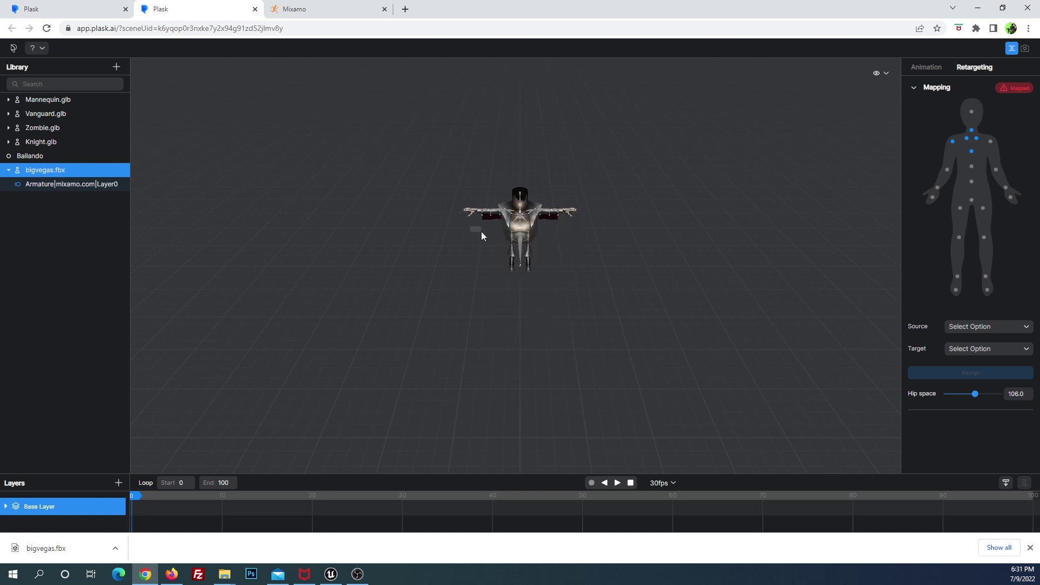
pyautogui.scroll(5, 542, 244)
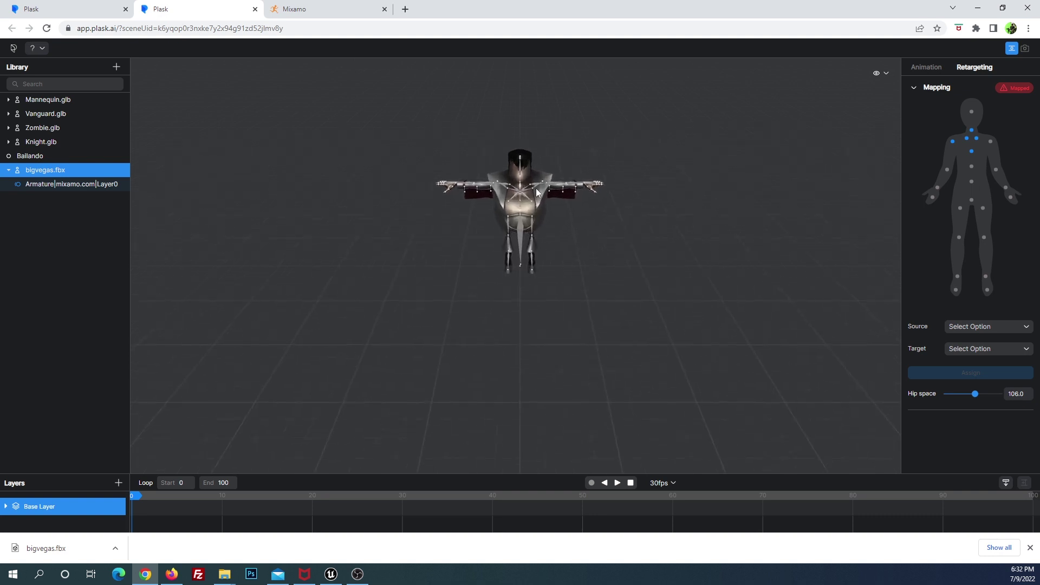
pyautogui.moveTo(544, 185)
pyautogui.mouseDown()
pyautogui.moveTo(548, 144)
pyautogui.moveTo(556, 148)
pyautogui.moveTo(545, 183)
pyautogui.moveTo(614, 194)
pyautogui.moveTo(623, 346)
pyautogui.moveTo(596, 362)
pyautogui.mouseUp()
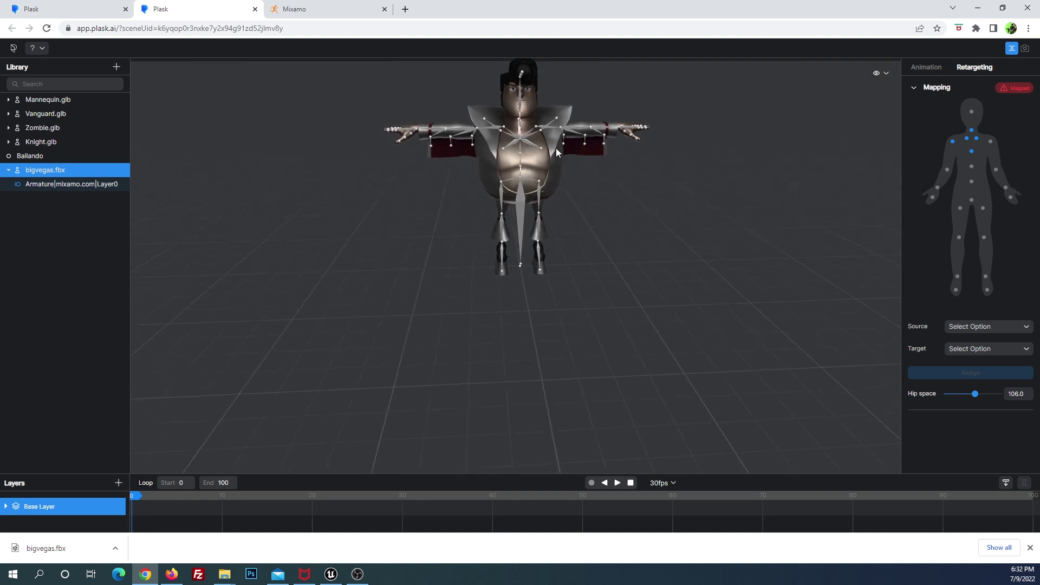
pyautogui.scroll(3, 576, 260)
pyautogui.scroll(2, 575, 264)
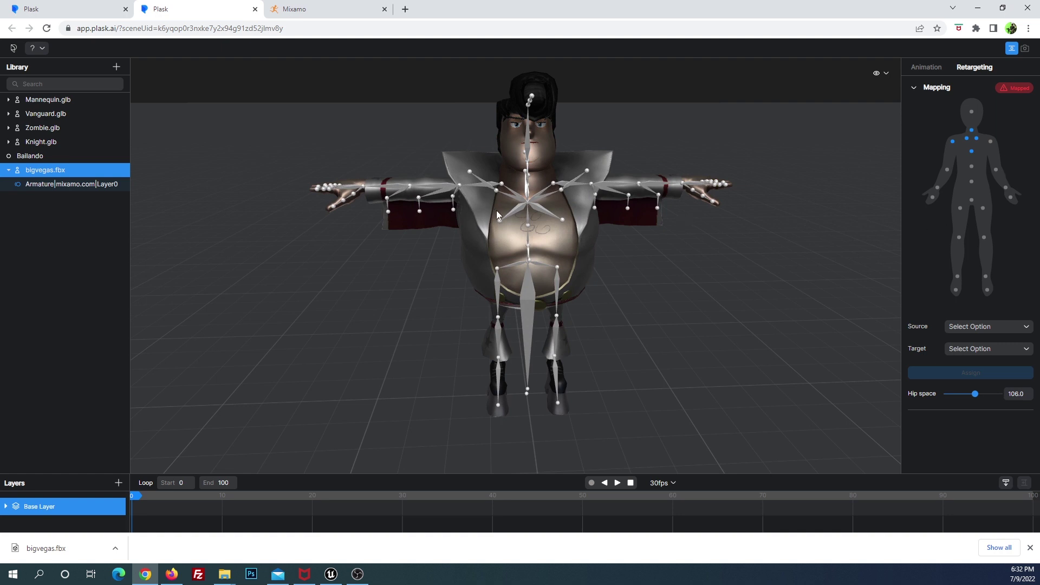
pyautogui.moveTo(598, 261)
pyautogui.mouseDown()
pyautogui.moveTo(641, 235)
pyautogui.moveTo(766, 223)
pyautogui.moveTo(722, 240)
pyautogui.moveTo(622, 249)
pyautogui.mouseUp()
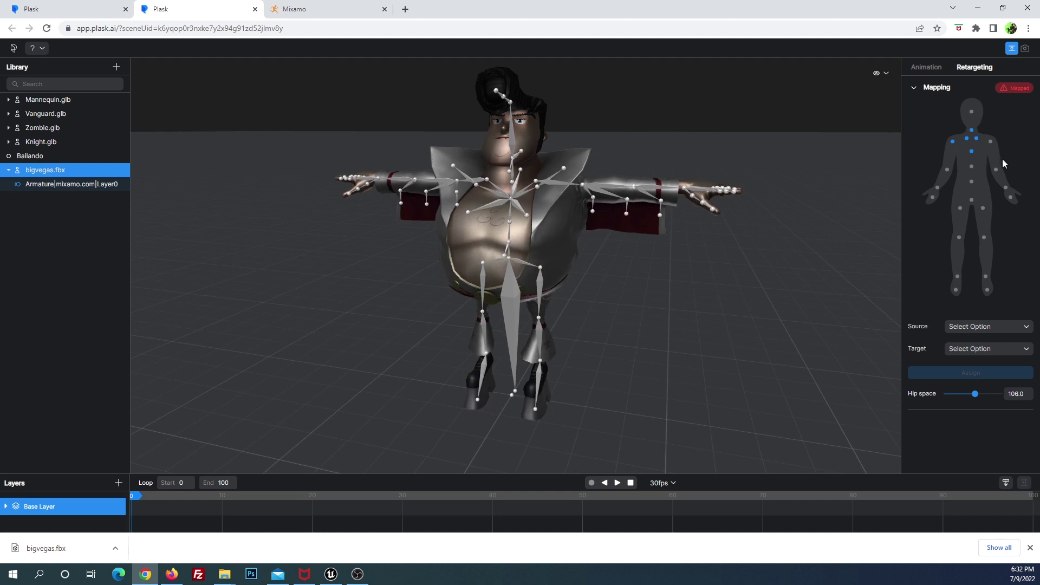
# Map the left and right upper legs to Big Vegas's hip joints.
pyautogui.press('alt')
pyautogui.moveTo(584, 265); pyautogui.dragTo(572, 272)
pyautogui.click(983, 208)
pyautogui.click(547, 268)
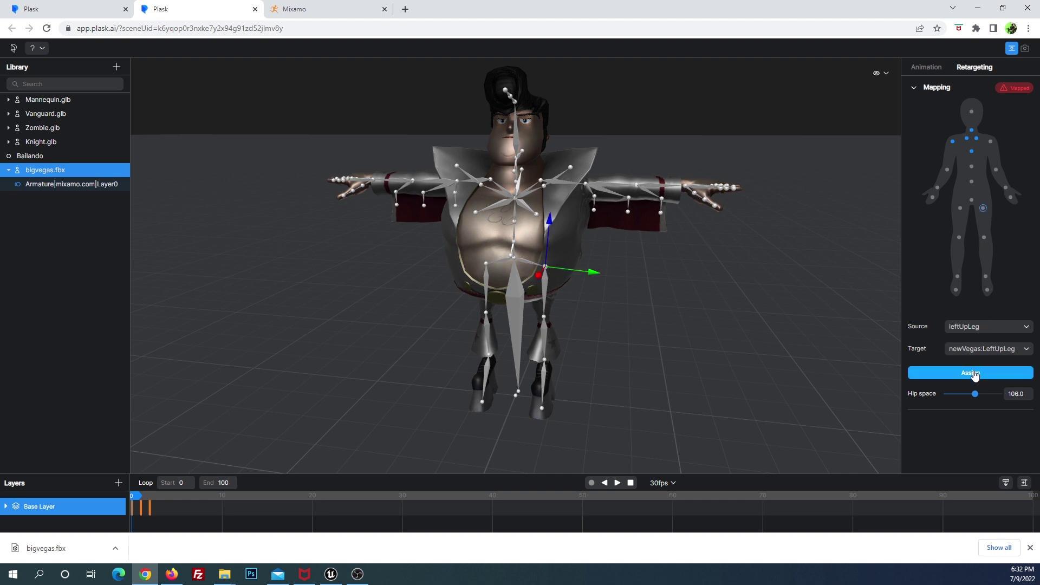
pyautogui.click(973, 374)
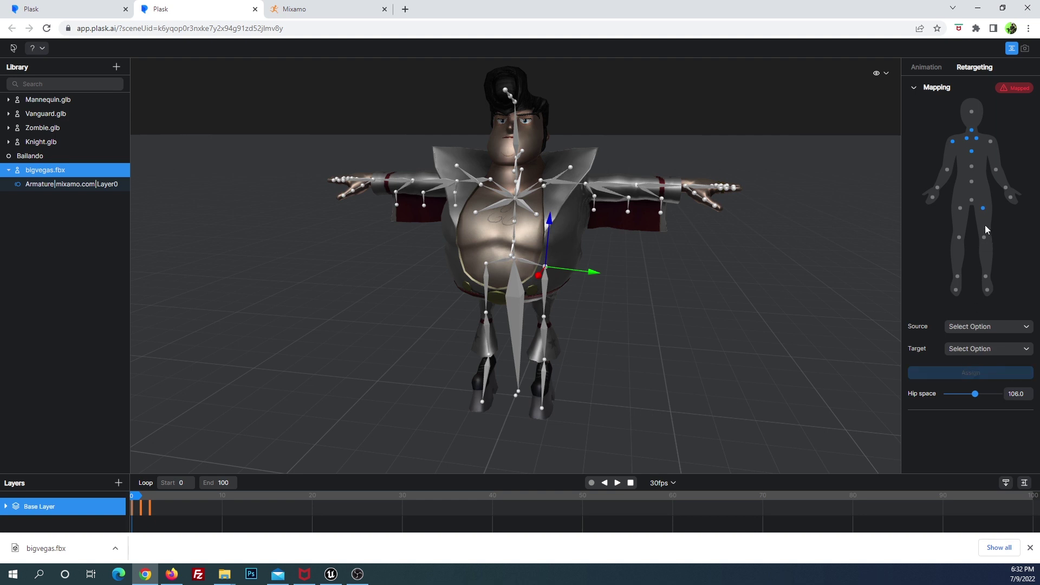
pyautogui.click(960, 209)
pyautogui.click(486, 265)
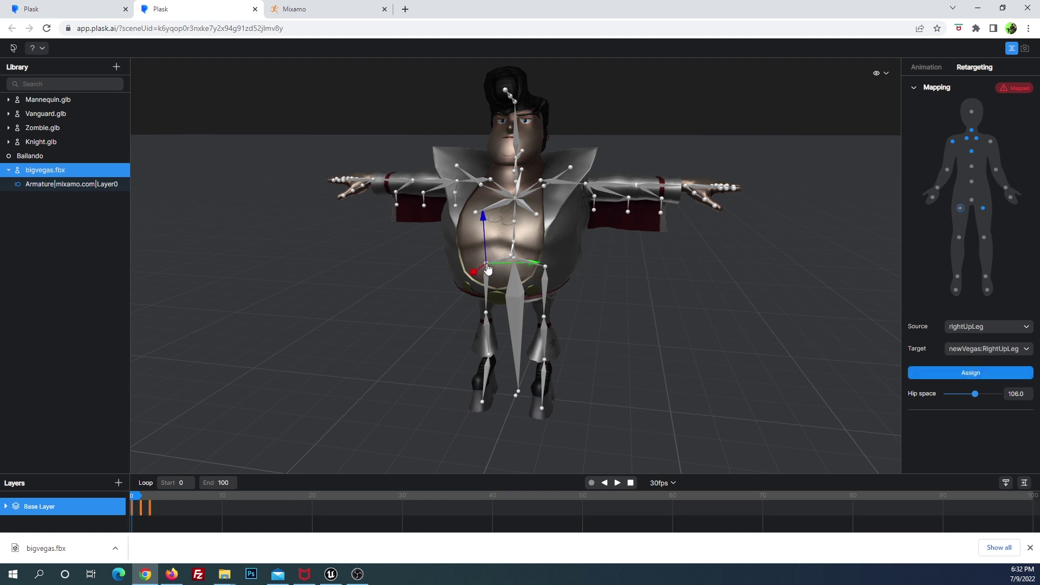
pyautogui.click(949, 374)
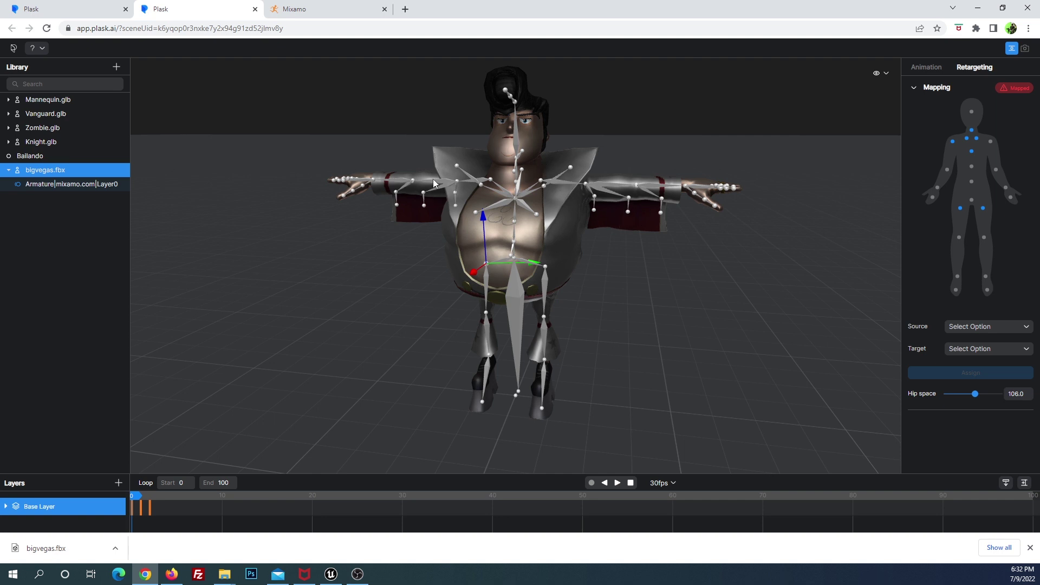
# Map the left and right knees to Big Vegas's knee bones.
pyautogui.click(984, 237)
pyautogui.click(546, 322)
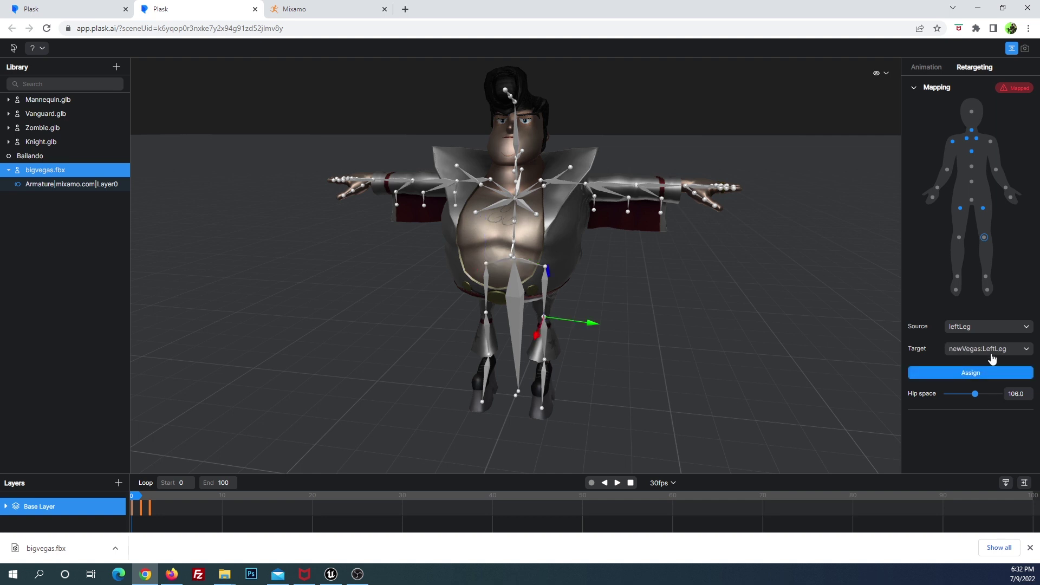
pyautogui.click(971, 372)
pyautogui.click(959, 238)
pyautogui.click(487, 319)
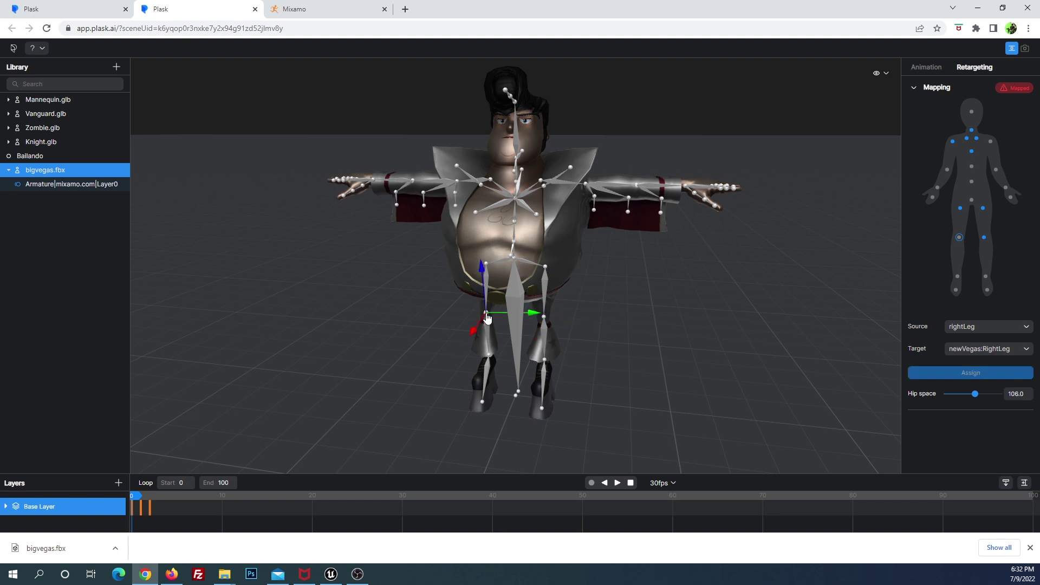
pyautogui.click(956, 375)
# Map the left foot and left toe to Big Vegas's left foot and toe joints.
pyautogui.click(985, 277)
pyautogui.moveTo(608, 369)
pyautogui.mouseDown()
pyautogui.moveTo(415, 341)
pyautogui.moveTo(452, 351)
pyautogui.mouseUp()
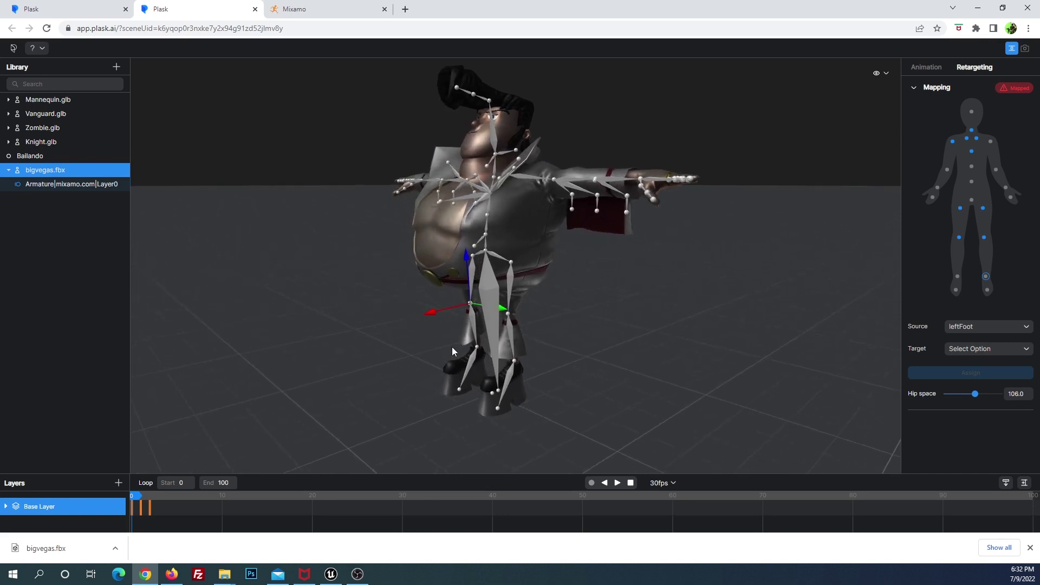
pyautogui.click(516, 366)
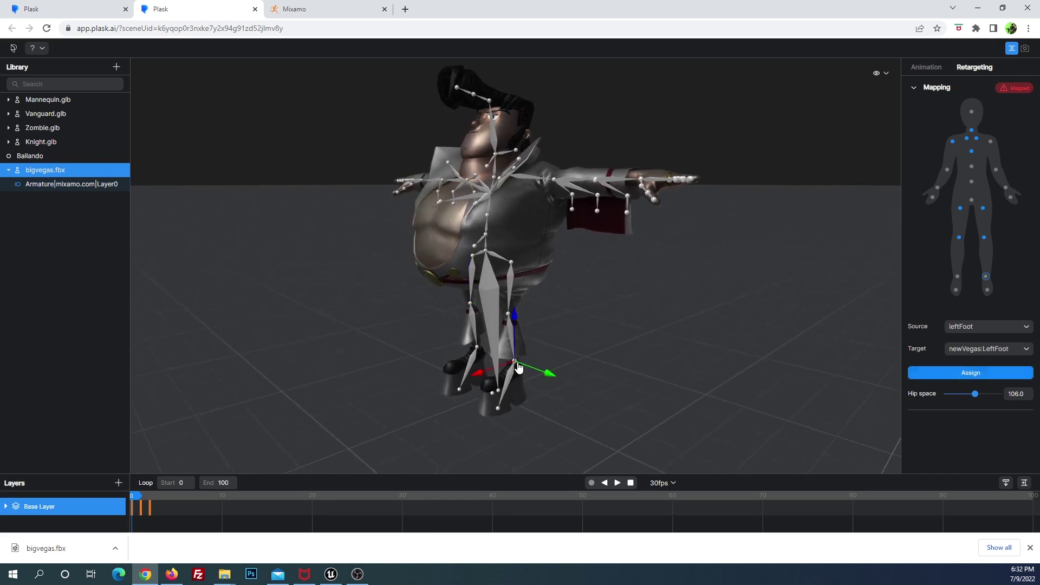
pyautogui.click(989, 378)
pyautogui.click(988, 291)
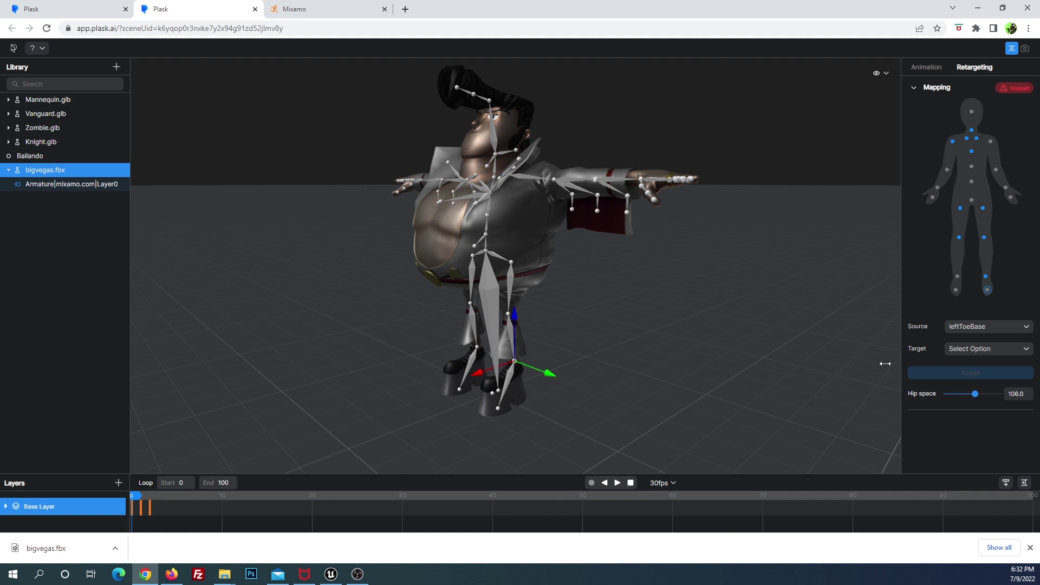
pyautogui.moveTo(528, 397)
pyautogui.mouseDown()
pyautogui.moveTo(645, 288)
pyautogui.moveTo(695, 300)
pyautogui.moveTo(523, 320)
pyautogui.moveTo(450, 377)
pyautogui.moveTo(531, 353)
pyautogui.moveTo(532, 383)
pyautogui.mouseUp()
pyautogui.click(497, 406)
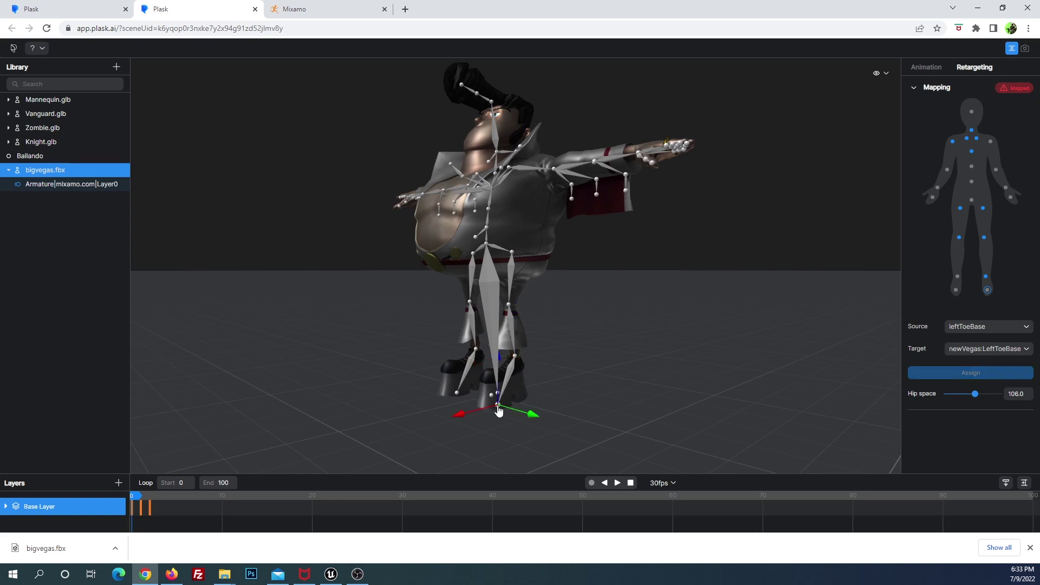
pyautogui.click(936, 373)
# Map the right foot and right toe to Big Vegas's right foot and toe joints.
pyautogui.click(958, 276)
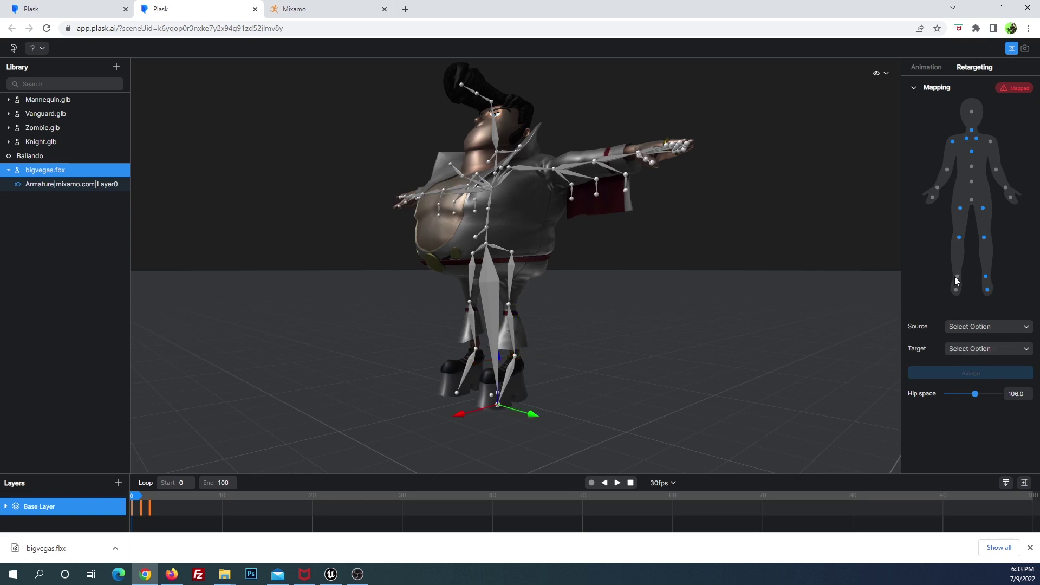
pyautogui.moveTo(824, 322)
pyautogui.mouseDown()
pyautogui.moveTo(632, 356)
pyautogui.moveTo(813, 345)
pyautogui.moveTo(552, 354)
pyautogui.mouseUp()
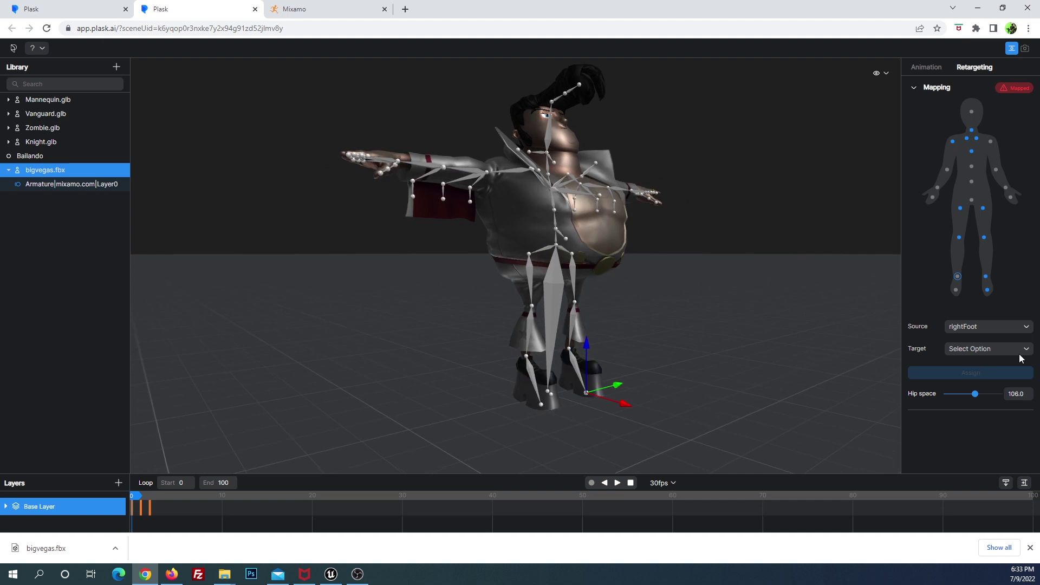
pyautogui.click(530, 360)
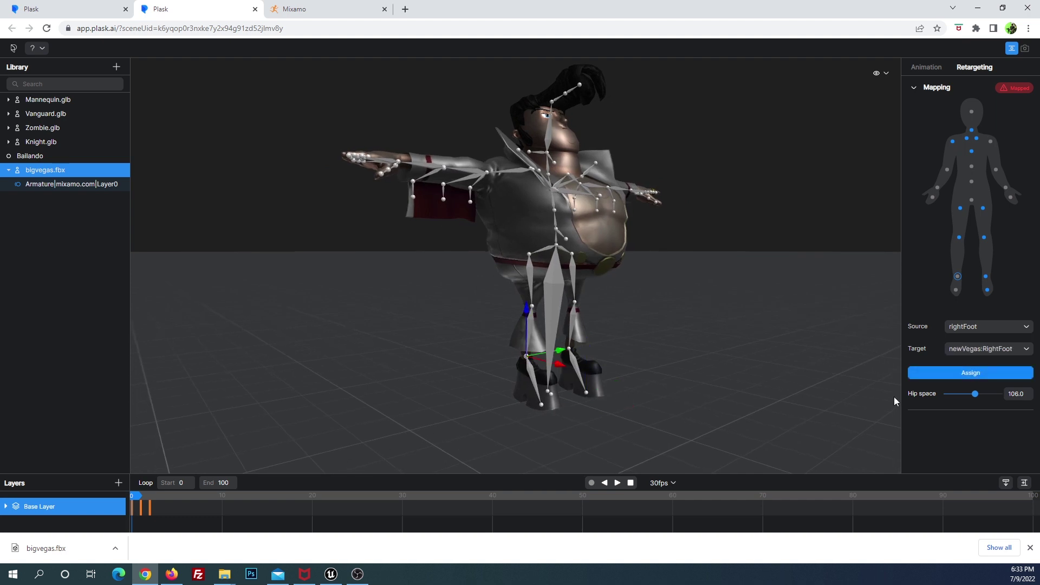
pyautogui.click(921, 375)
pyautogui.click(956, 290)
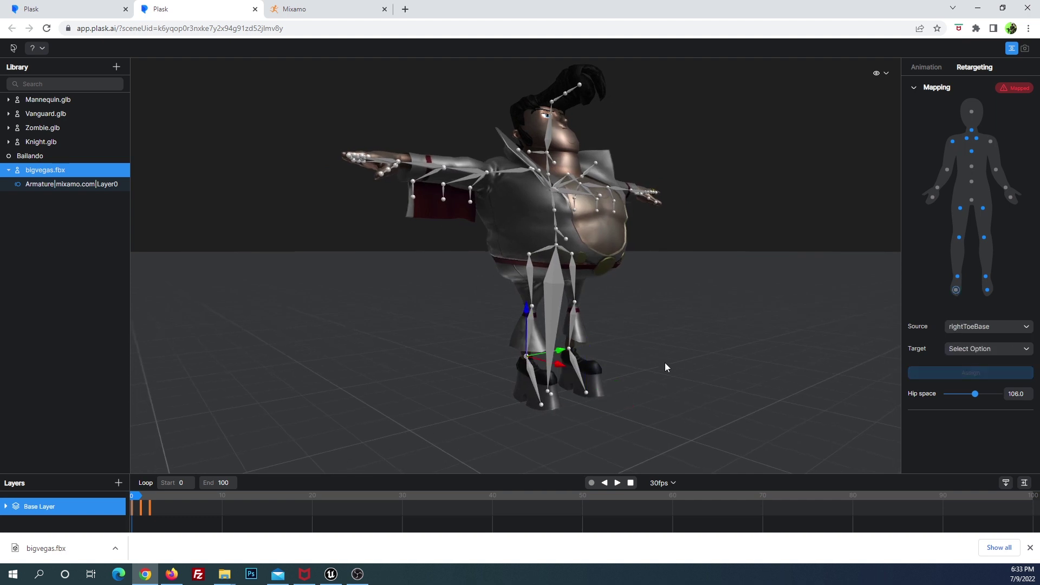
pyautogui.click(541, 404)
pyautogui.click(957, 372)
pyautogui.moveTo(692, 243); pyautogui.dragTo(440, 304)
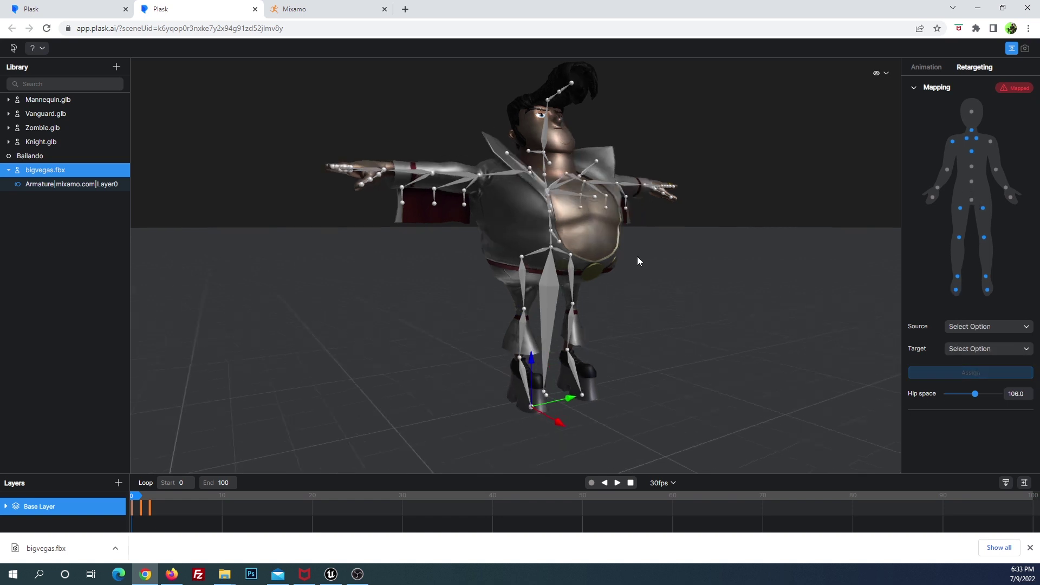
pyautogui.click(998, 171)
# Map the left and right forearms to Big Vegas's forearm joints.
pyautogui.moveTo(649, 196); pyautogui.dragTo(628, 428)
pyautogui.scroll(3, 675, 262)
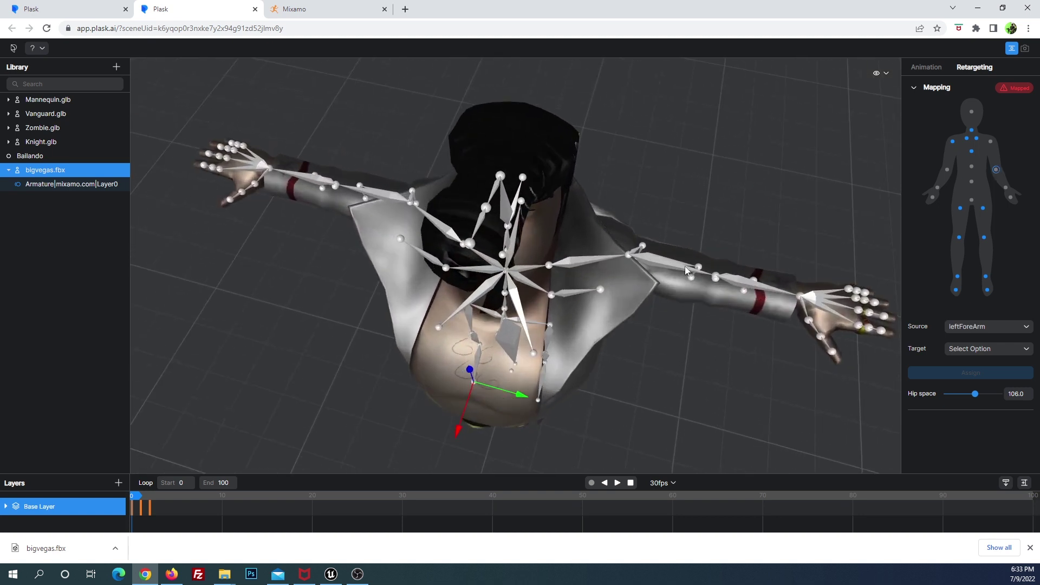
pyautogui.moveTo(768, 241)
pyautogui.mouseDown()
pyautogui.moveTo(701, 225)
pyautogui.moveTo(696, 194)
pyautogui.mouseUp()
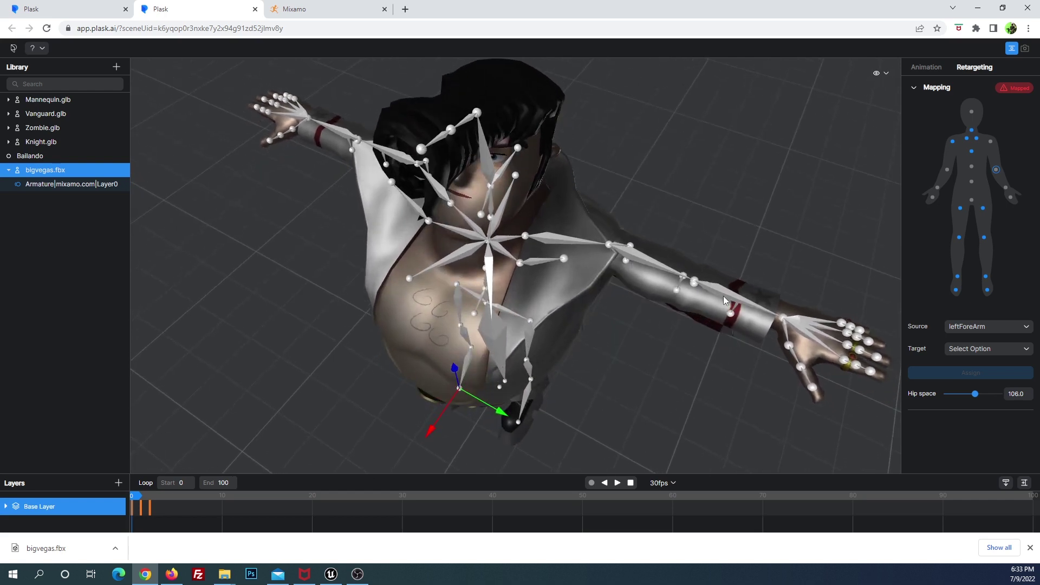
pyautogui.click(696, 282)
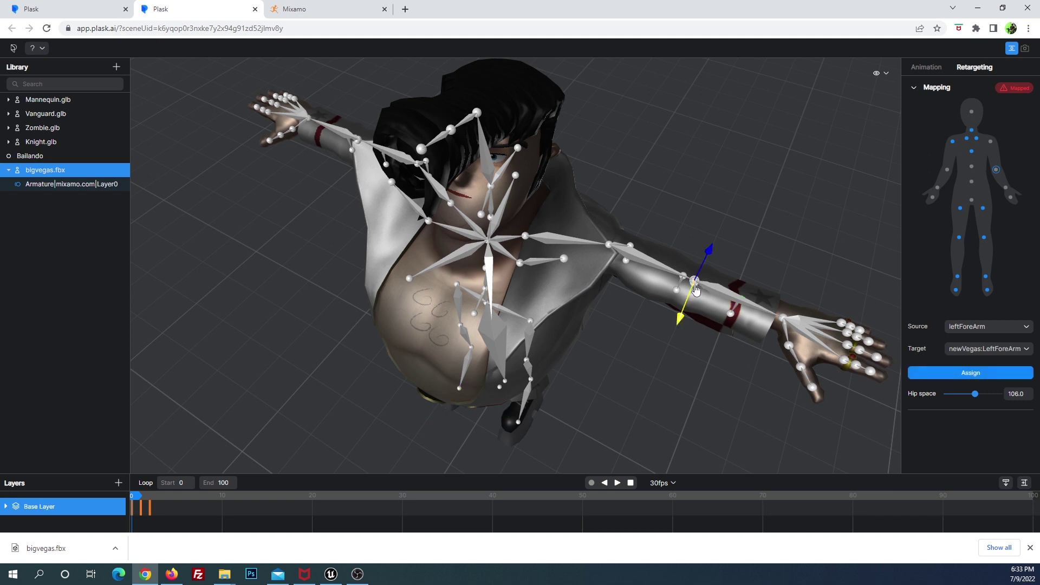
pyautogui.click(696, 280)
pyautogui.click(696, 281)
pyautogui.click(948, 374)
pyautogui.moveTo(547, 281)
pyautogui.mouseDown()
pyautogui.moveTo(627, 300)
pyautogui.moveTo(740, 307)
pyautogui.moveTo(823, 339)
pyautogui.mouseUp()
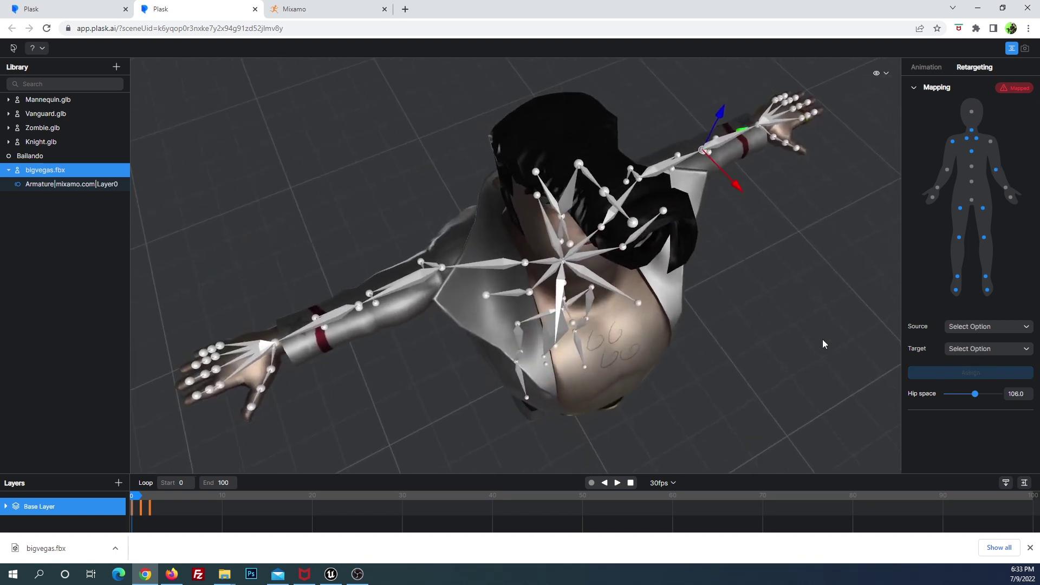
pyautogui.click(948, 171)
pyautogui.click(359, 307)
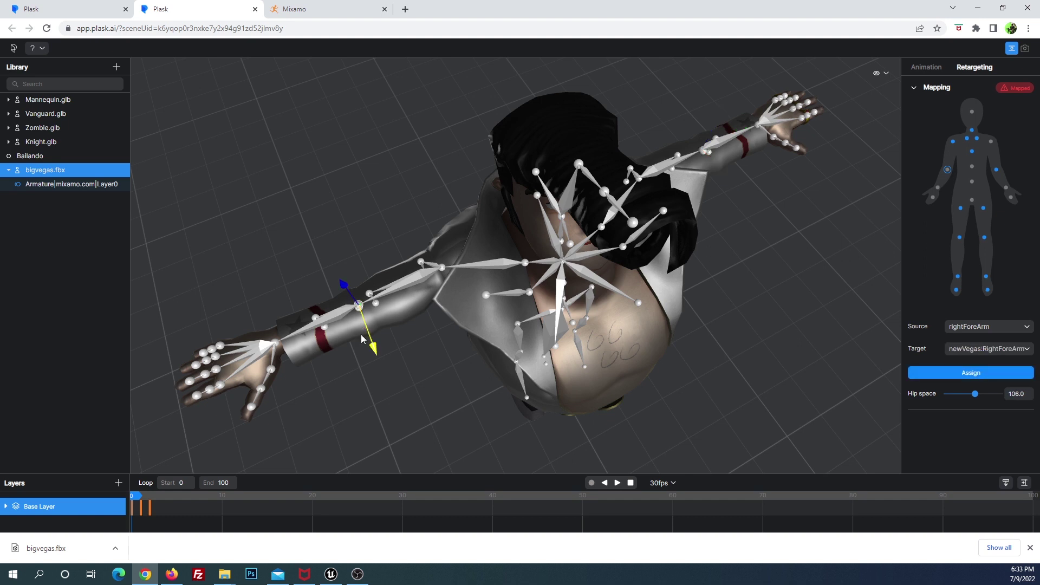
pyautogui.click(947, 372)
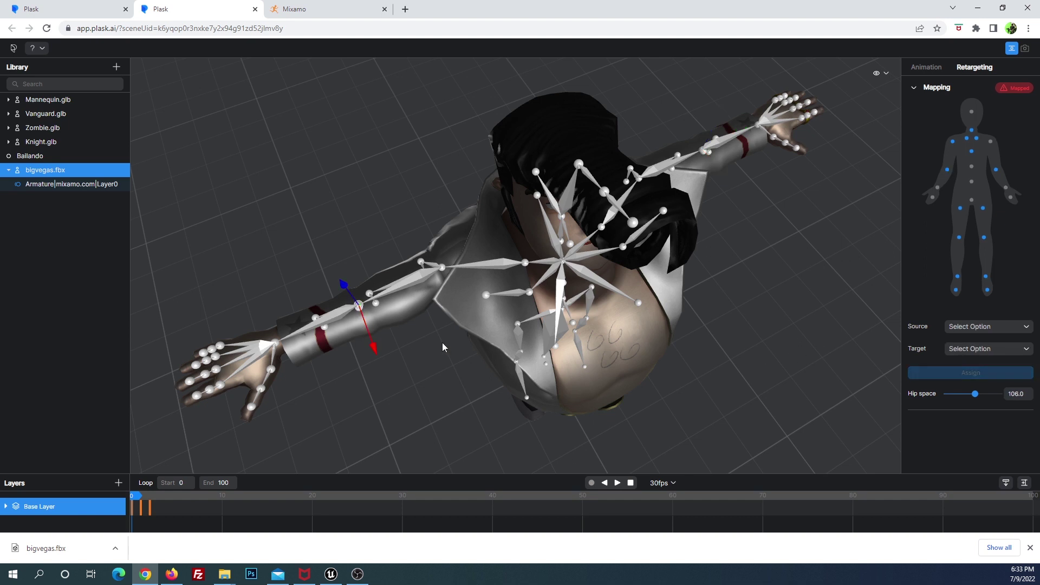
# Map the right hand and right index-finger base to Big Vegas's right hand and finger bones.
pyautogui.moveTo(442, 343); pyautogui.dragTo(460, 333)
pyautogui.click(937, 188)
pyautogui.click(288, 351)
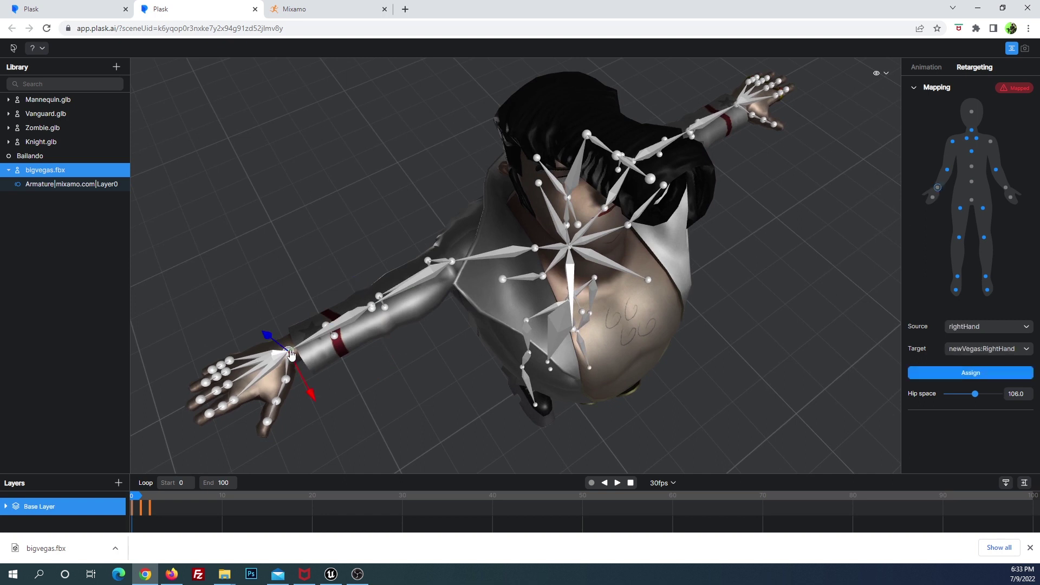
pyautogui.click(936, 375)
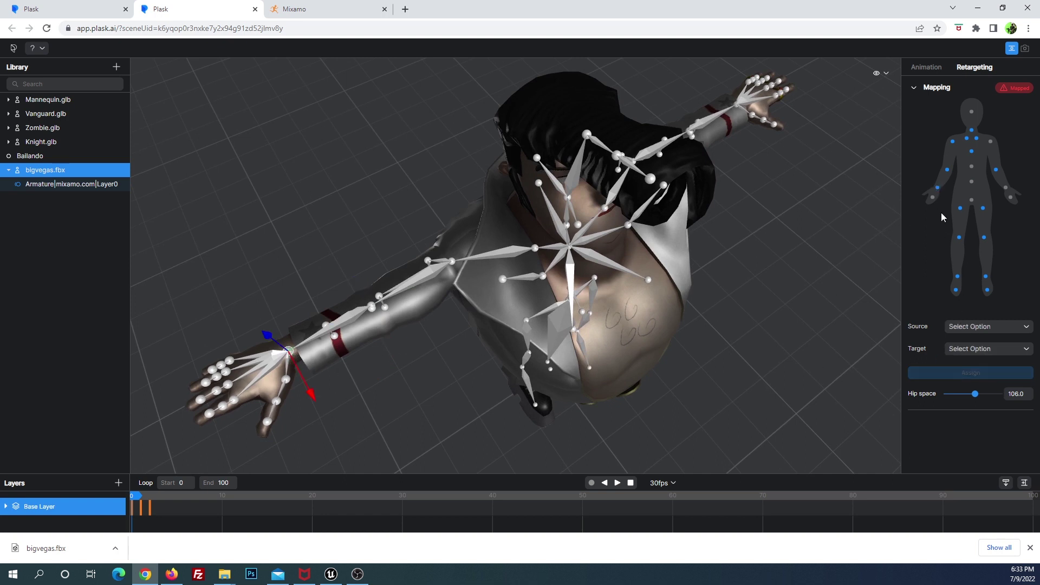
pyautogui.click(933, 197)
pyautogui.click(201, 403)
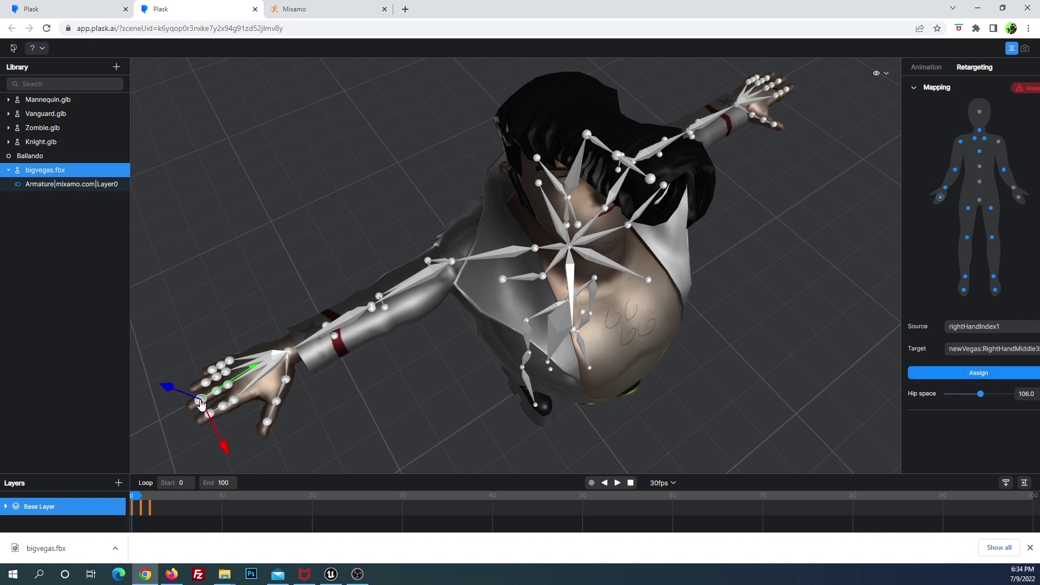
pyautogui.click(964, 374)
# Map the left hand and left index-finger base to Big Vegas's left wrist and finger bones.
pyautogui.click(1006, 188)
pyautogui.click(738, 109)
pyautogui.click(942, 371)
pyautogui.click(1010, 197)
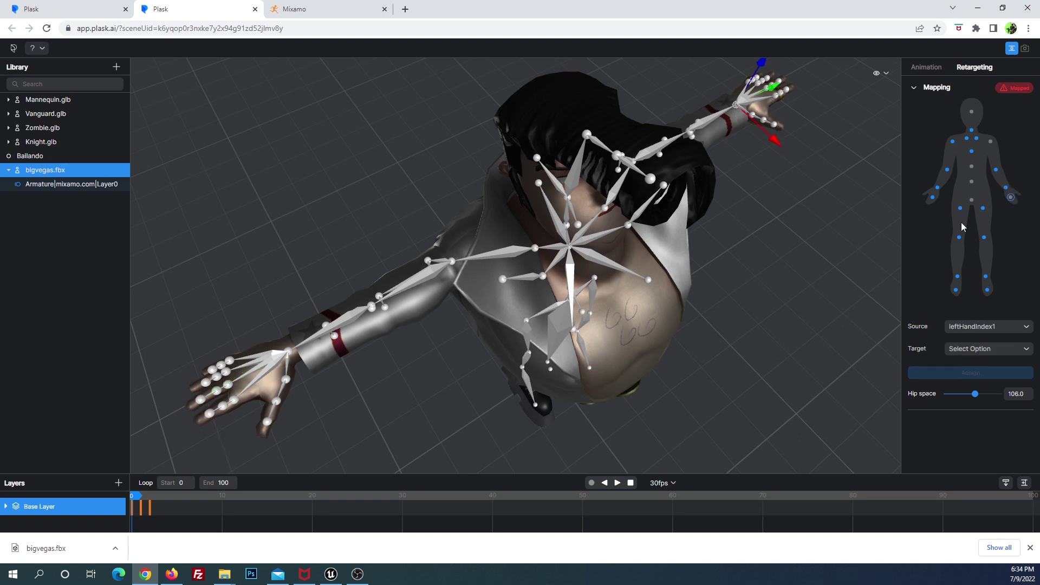
pyautogui.click(779, 82)
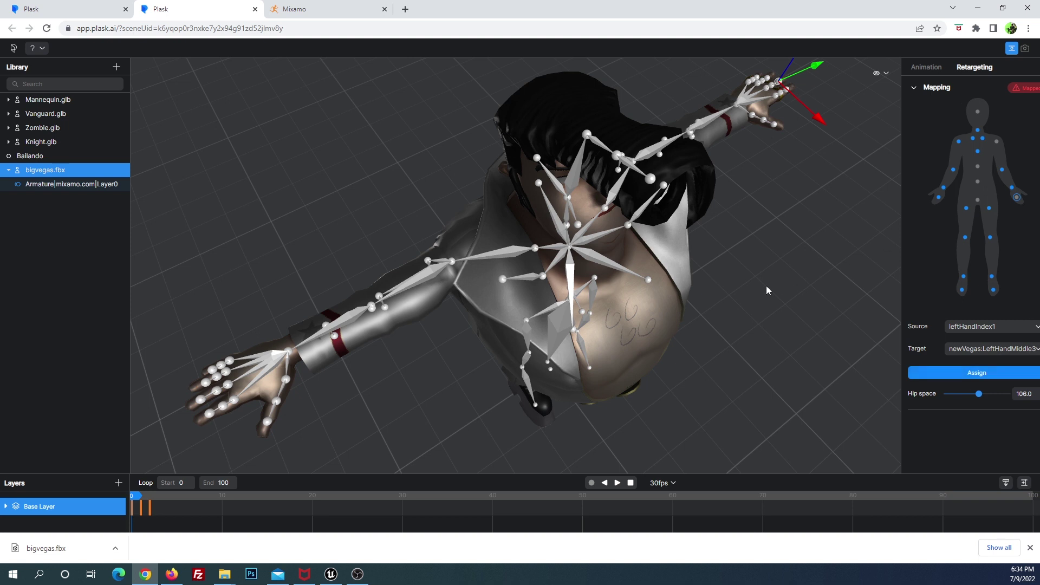
pyautogui.click(996, 374)
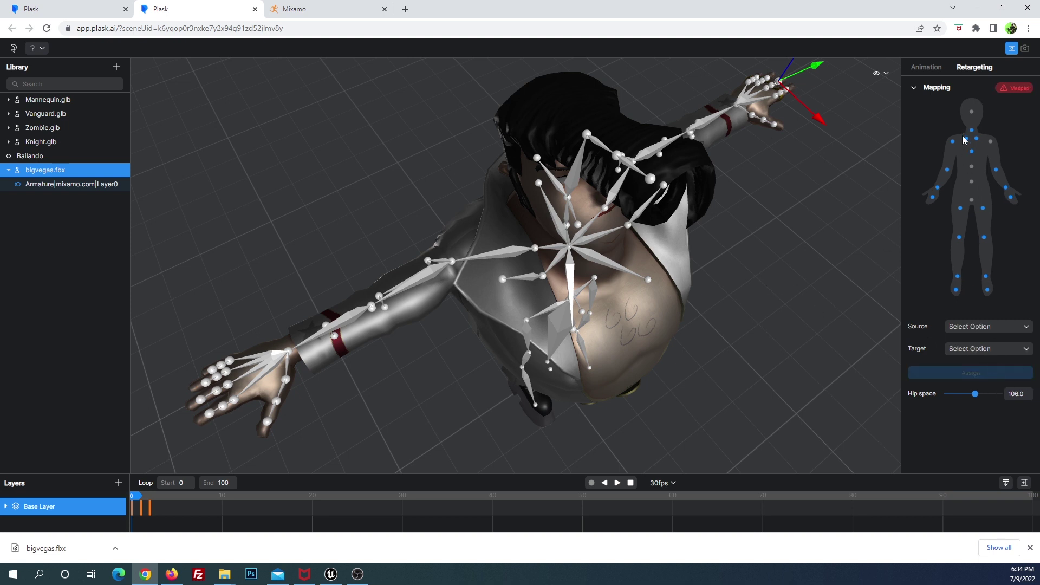
# Assign the hips source bone to newVegas:Hips.
pyautogui.moveTo(674, 259)
pyautogui.mouseDown()
pyautogui.moveTo(675, 158)
pyautogui.moveTo(768, 163)
pyautogui.moveTo(756, 96)
pyautogui.moveTo(629, 104)
pyautogui.mouseUp()
pyautogui.moveTo(671, 237); pyautogui.dragTo(604, 212)
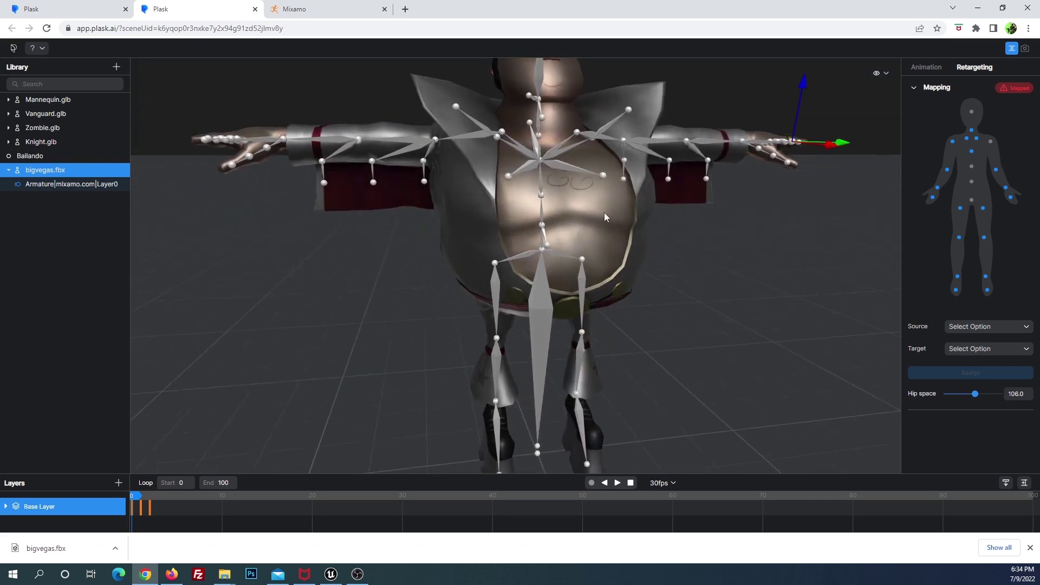
pyautogui.click(542, 250)
pyautogui.click(971, 201)
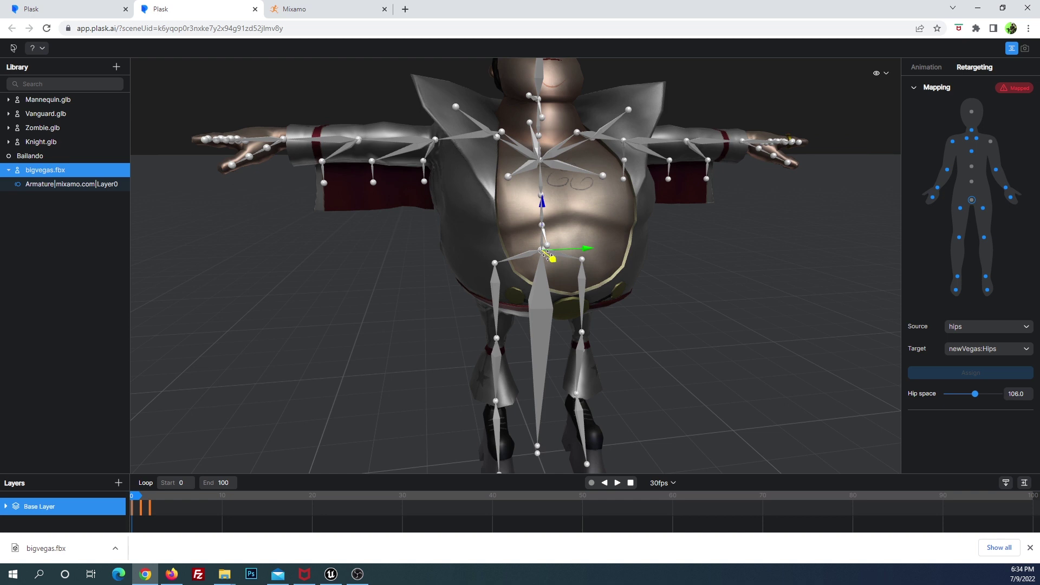
pyautogui.click(796, 260)
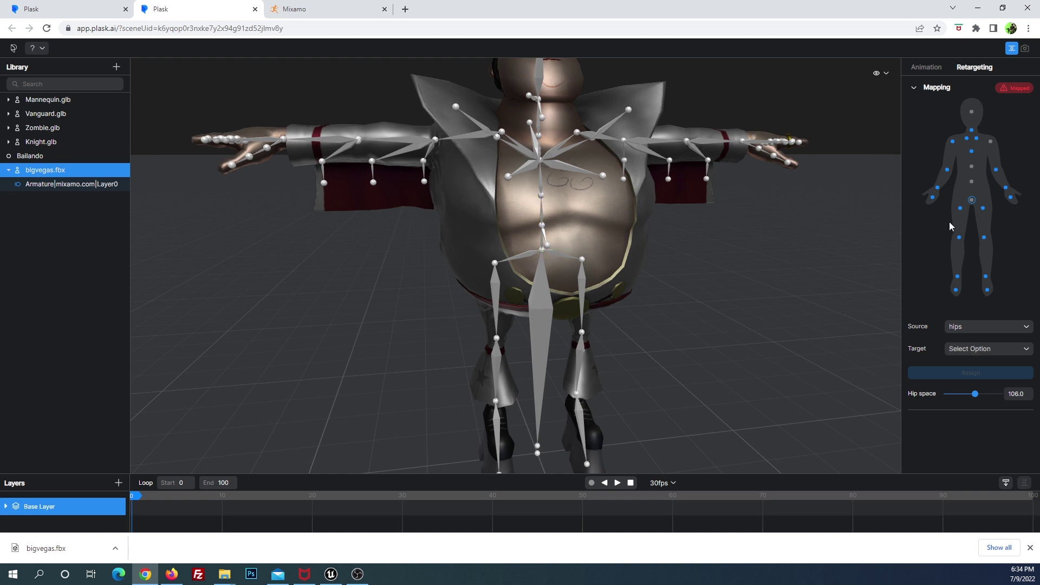
pyautogui.click(983, 208)
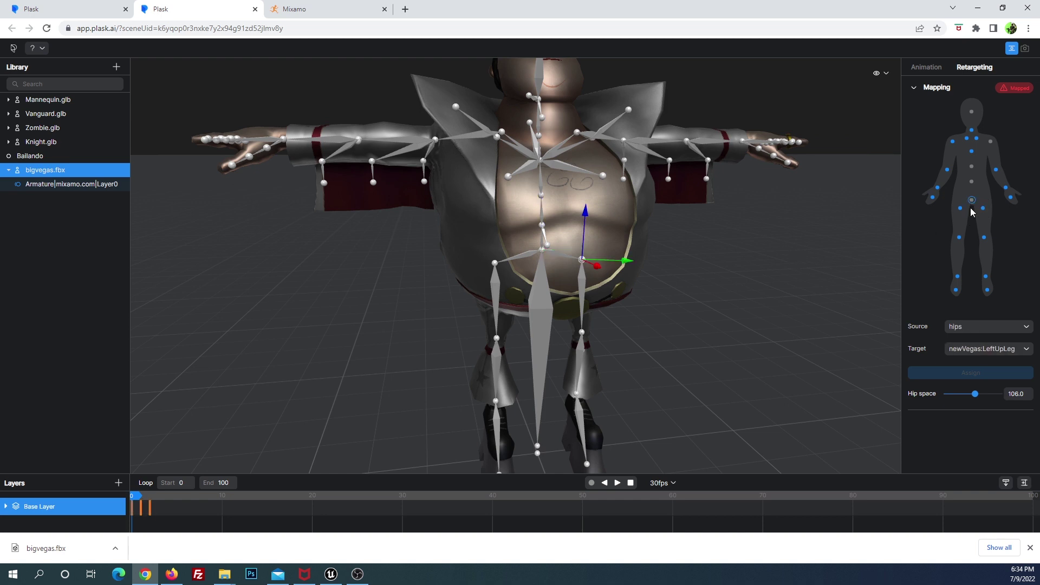
pyautogui.click(542, 250)
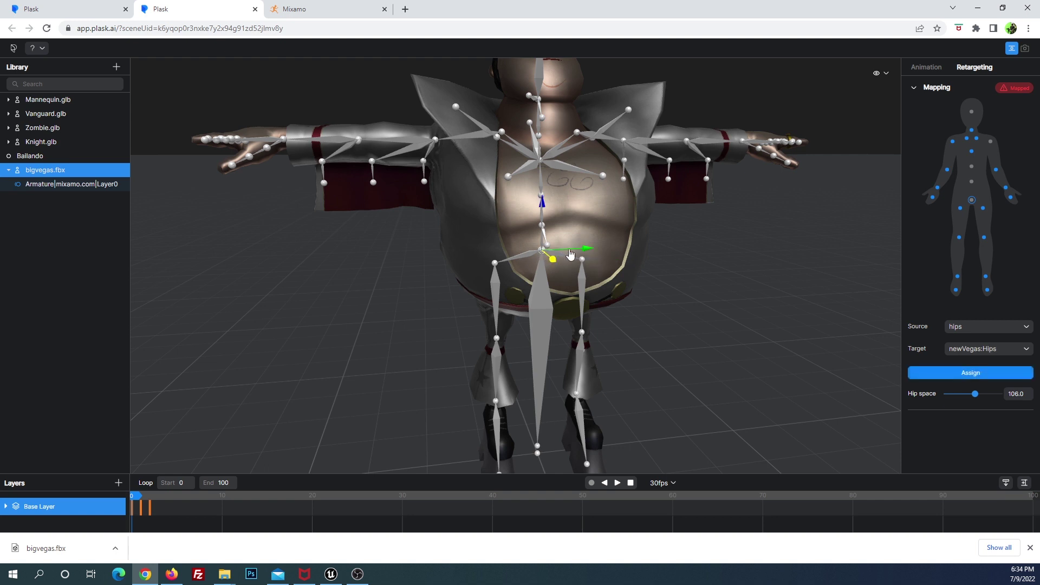
pyautogui.click(950, 378)
# Assign spine to newVegas:Spine and spine1 to newVegas:Spine1.
pyautogui.moveTo(588, 251)
pyautogui.mouseDown()
pyautogui.moveTo(648, 267)
pyautogui.moveTo(811, 229)
pyautogui.mouseUp()
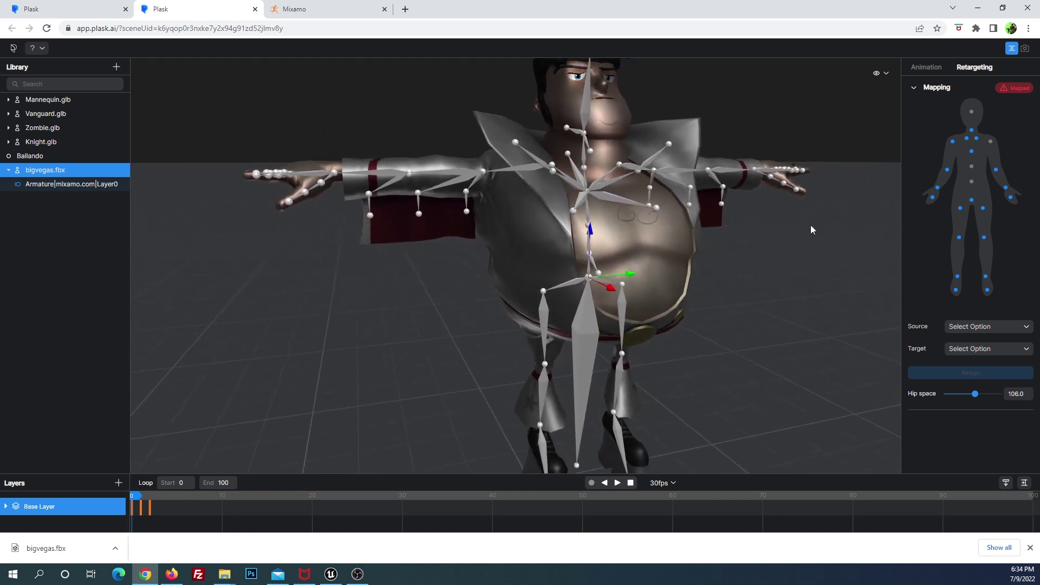
pyautogui.click(968, 182)
pyautogui.click(593, 257)
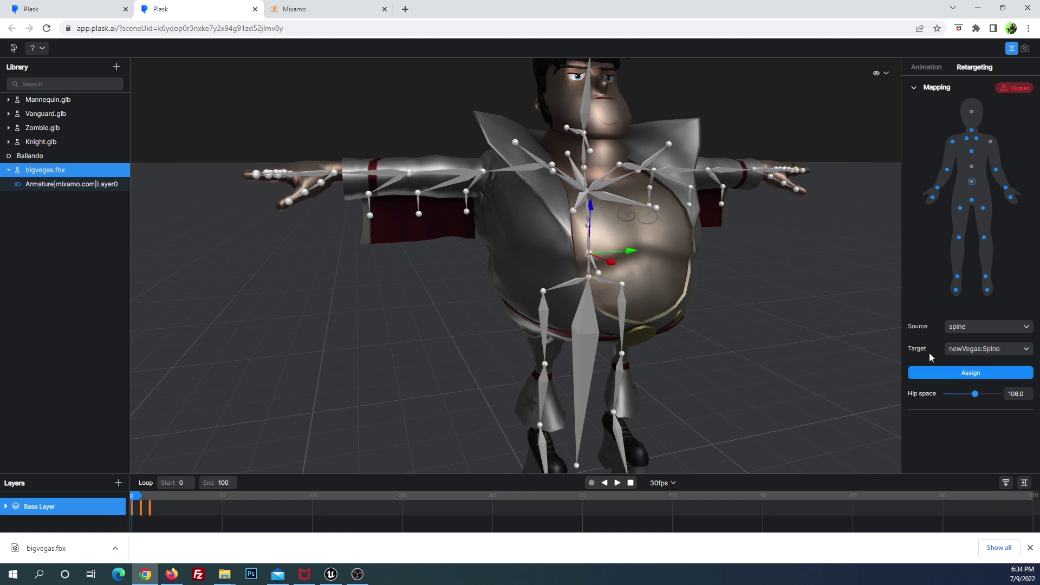
pyautogui.click(948, 373)
pyautogui.click(972, 167)
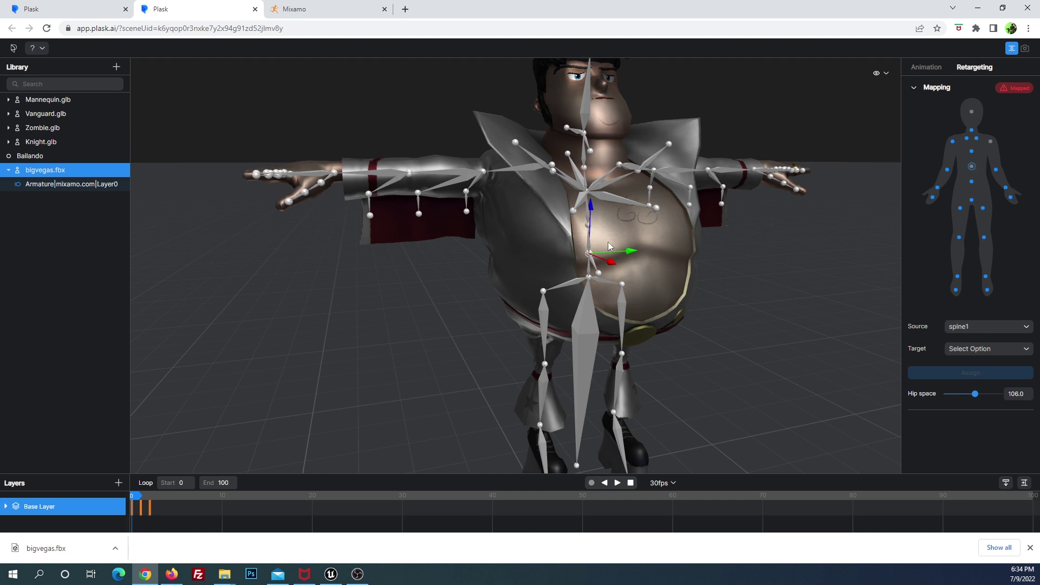
pyautogui.click(587, 226)
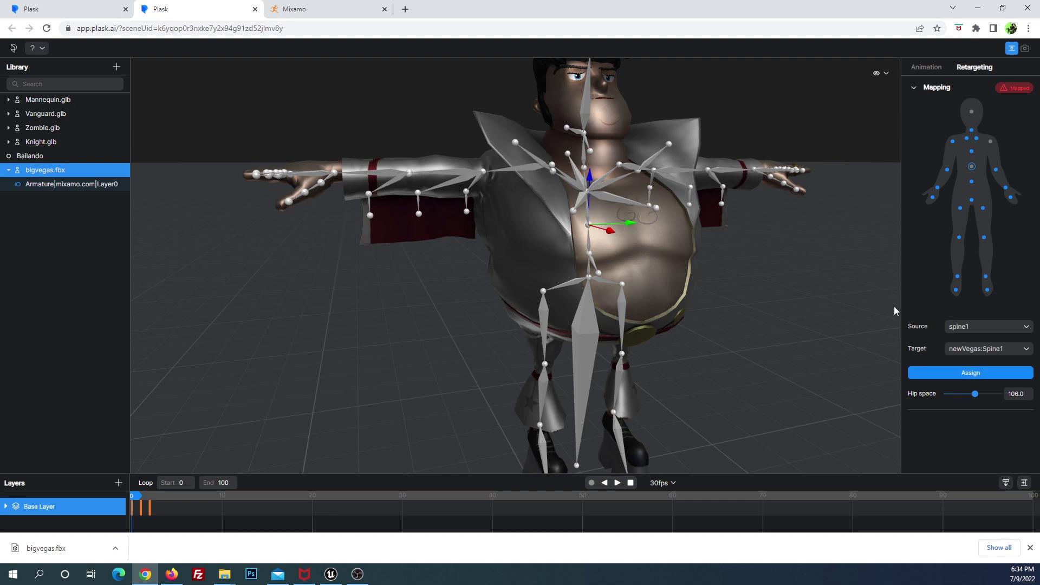
pyautogui.click(950, 375)
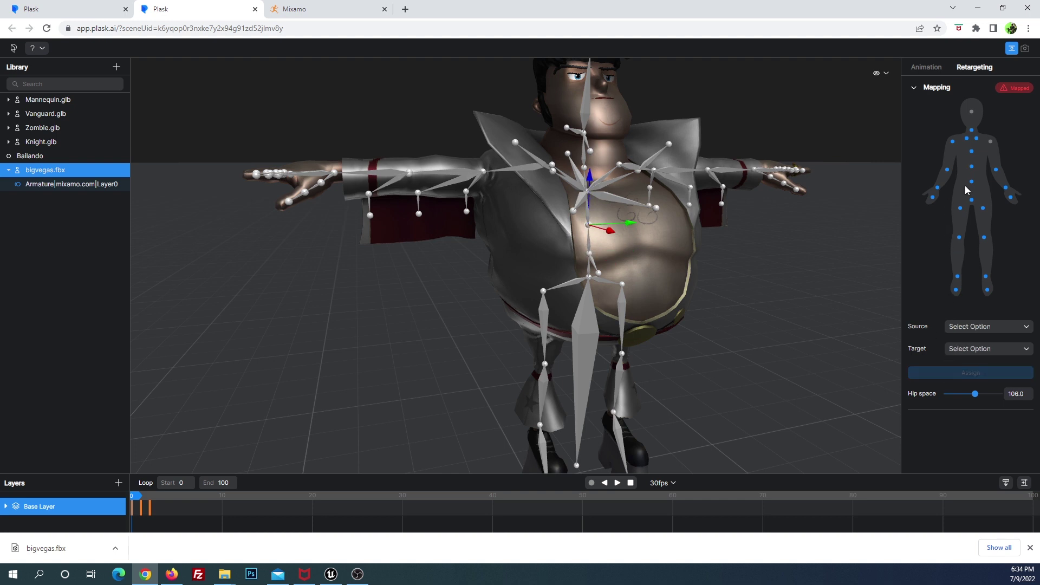
# Assign leftArm to newVegas:LeftShoulder and head to newVegas:Head, completing the mapping.
pyautogui.click(992, 142)
pyautogui.scroll(5, 785, 256)
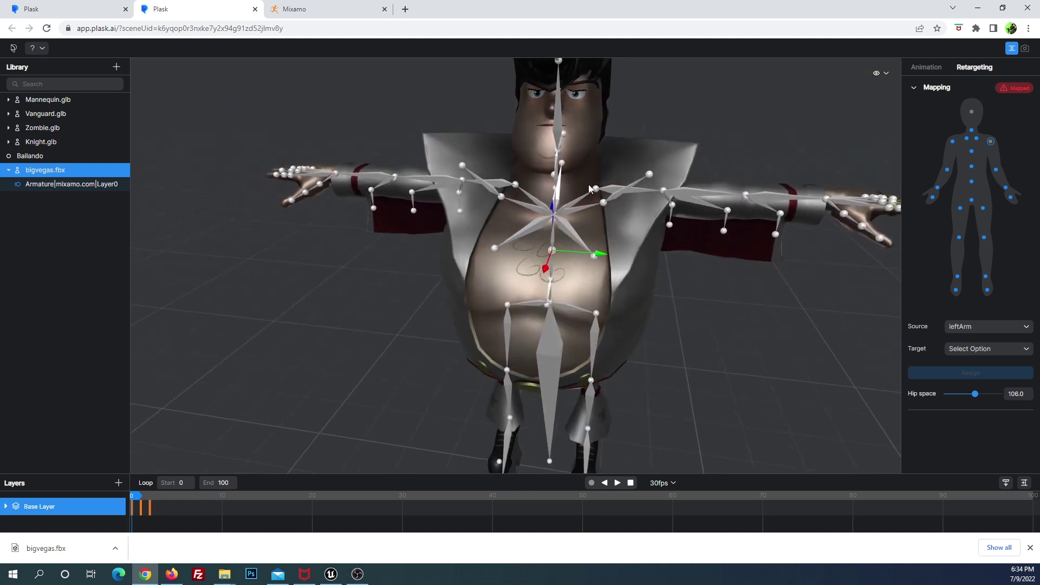
pyautogui.click(596, 189)
pyautogui.click(970, 375)
pyautogui.moveTo(636, 285)
pyautogui.mouseDown()
pyautogui.moveTo(770, 230)
pyautogui.moveTo(571, 159)
pyautogui.moveTo(586, 91)
pyautogui.mouseUp()
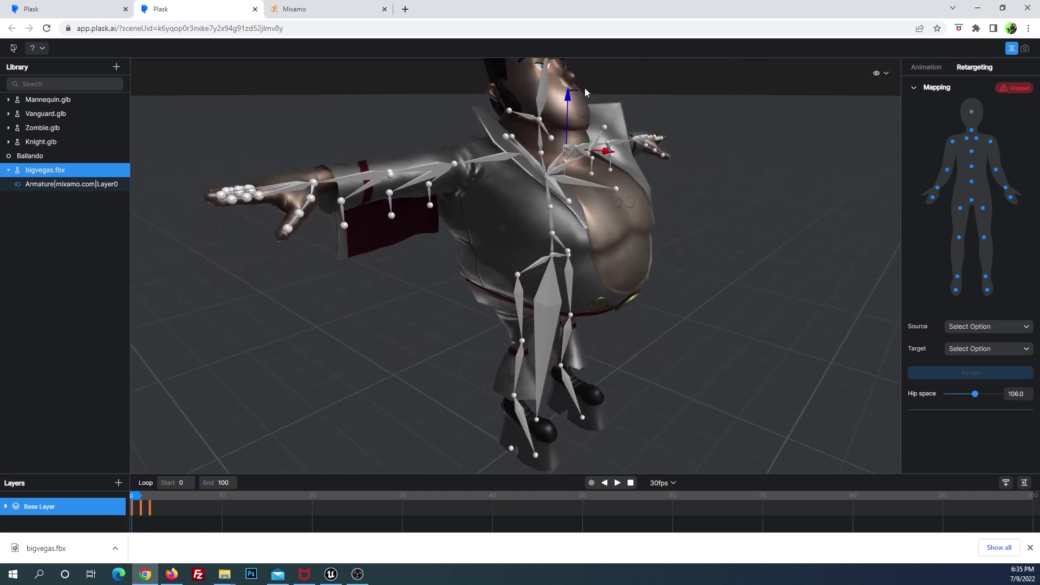
pyautogui.click(972, 112)
pyautogui.click(542, 124)
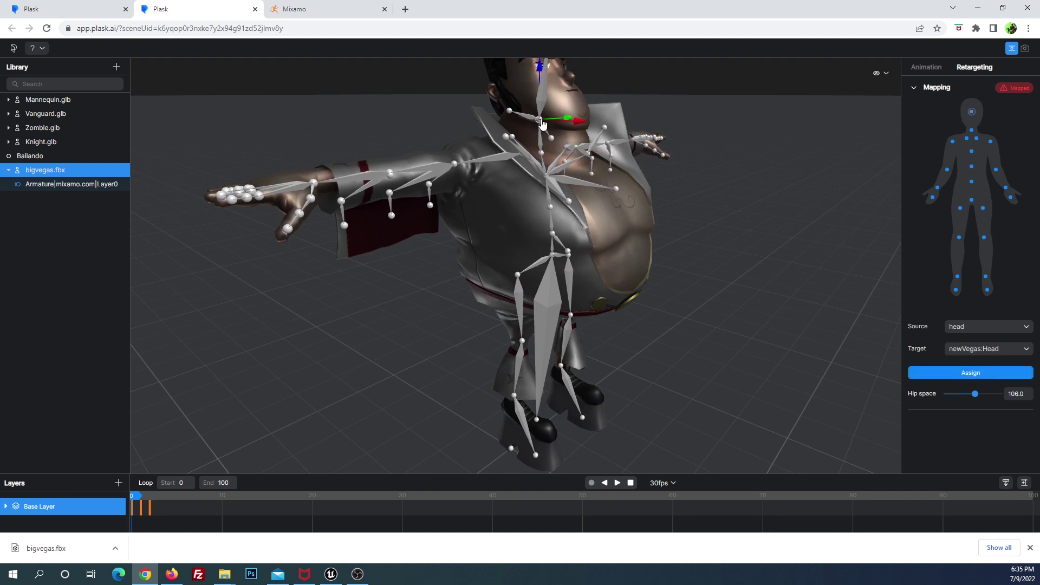
pyautogui.click(940, 375)
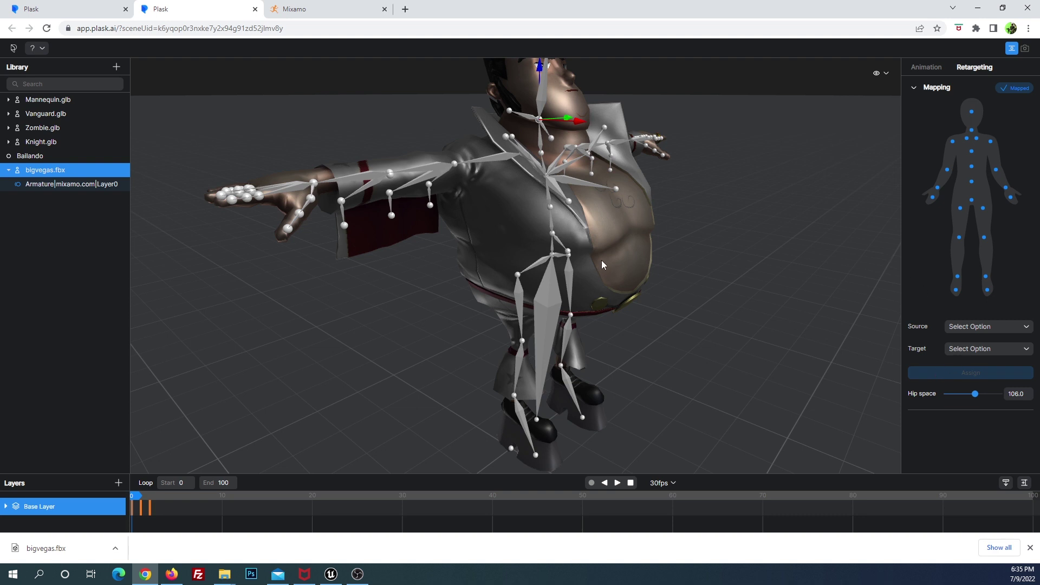
# Attach the Bailando motion from the library to bigvegas.fbx.
pyautogui.moveTo(647, 195); pyautogui.dragTo(496, 172)
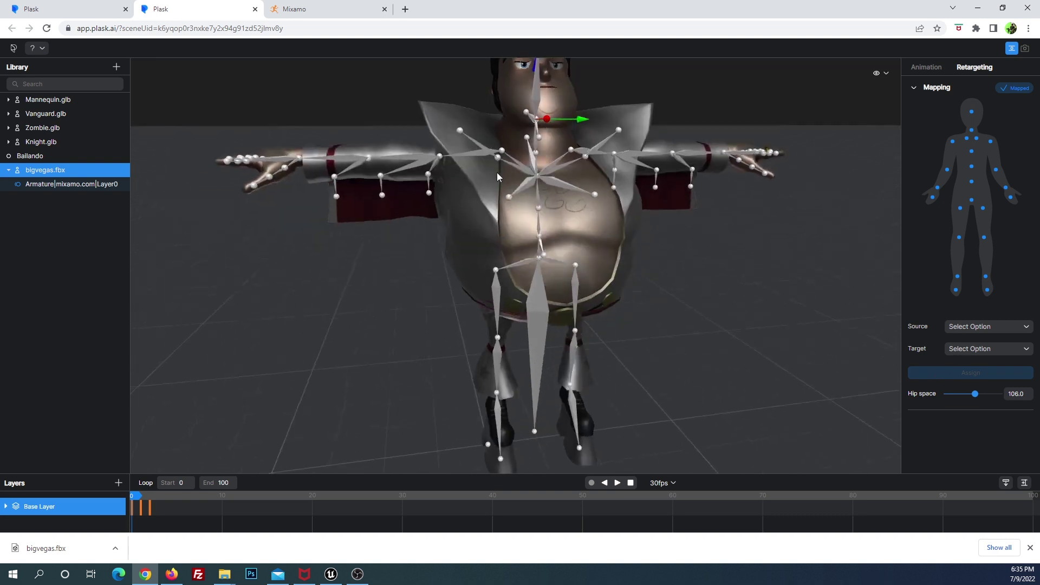
pyautogui.scroll(-2, 507, 181)
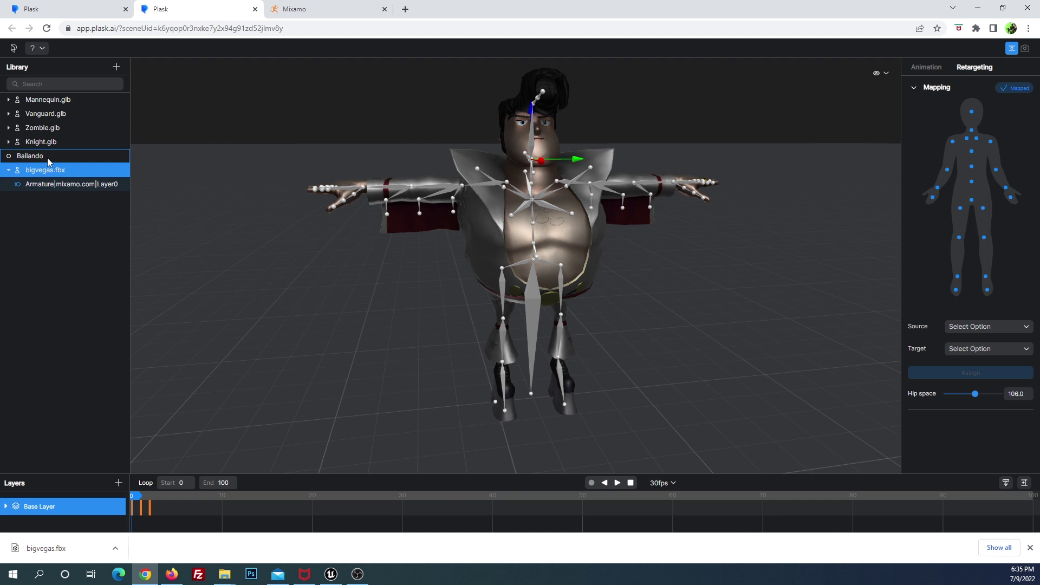
pyautogui.moveTo(33, 155); pyautogui.dragTo(43, 167)
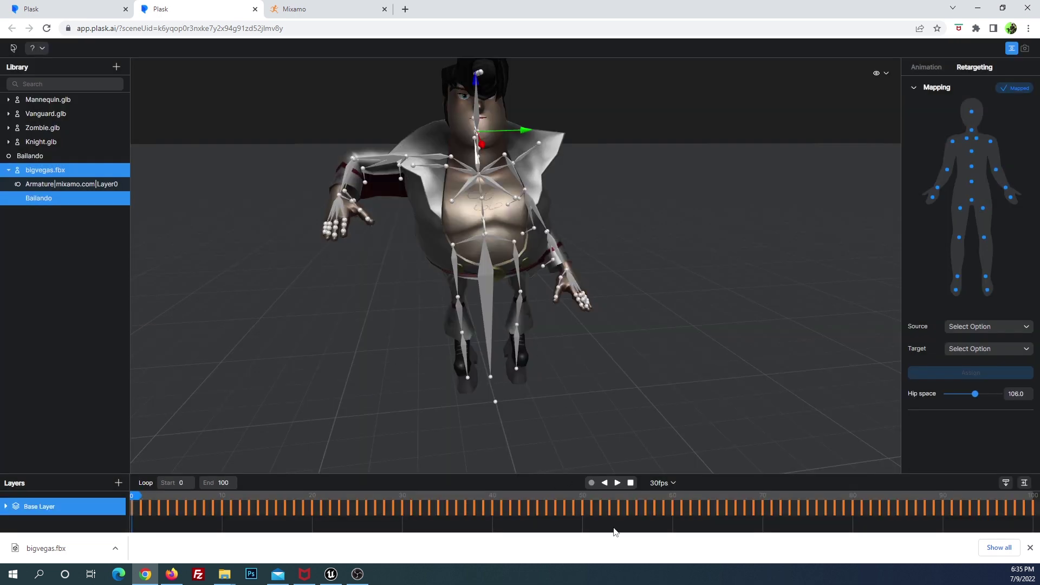
# Preview Big Vegas dancing Bailando, set the timeline end to 1000, then stop at frame 0.
pyautogui.click(618, 484)
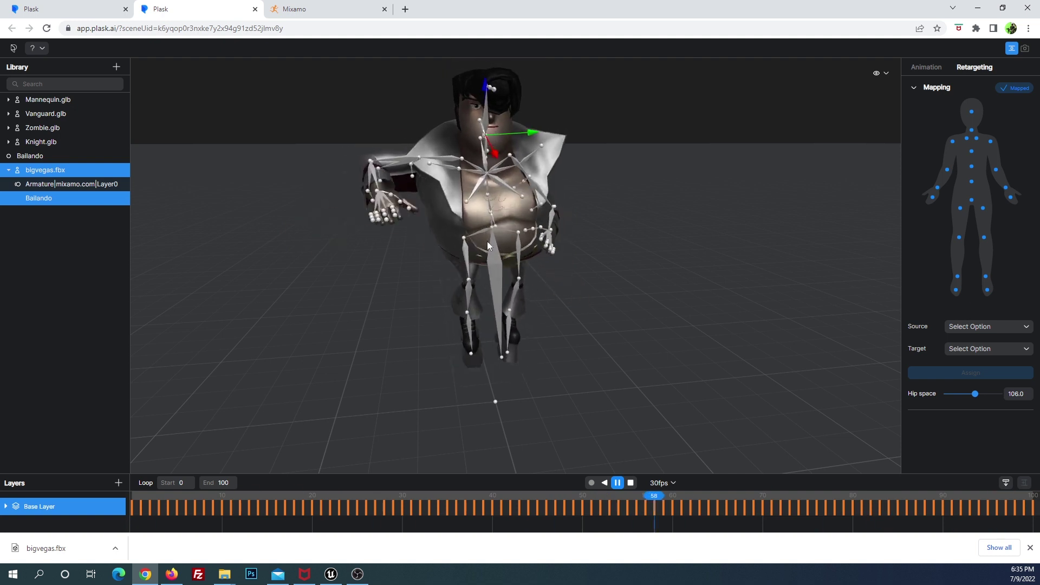
pyautogui.moveTo(600, 321)
pyautogui.mouseDown()
pyautogui.moveTo(286, 323)
pyautogui.moveTo(387, 327)
pyautogui.mouseUp()
pyautogui.click(223, 483)
pyautogui.write('0')
pyautogui.press('Return')
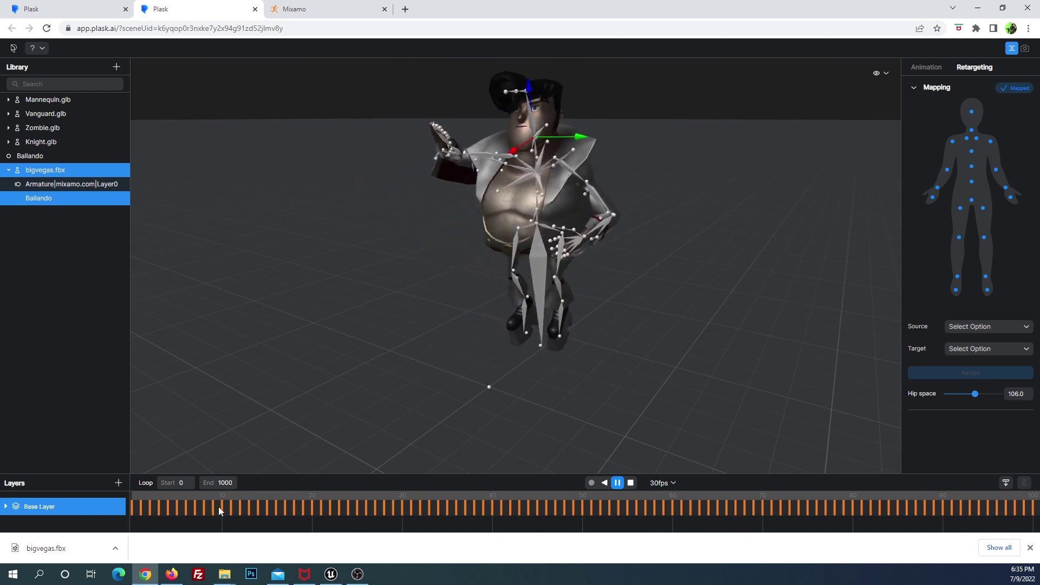
pyautogui.moveTo(287, 316)
pyautogui.mouseDown()
pyautogui.moveTo(378, 333)
pyautogui.moveTo(376, 295)
pyautogui.moveTo(333, 304)
pyautogui.moveTo(490, 309)
pyautogui.moveTo(460, 315)
pyautogui.mouseUp()
pyautogui.press('space')
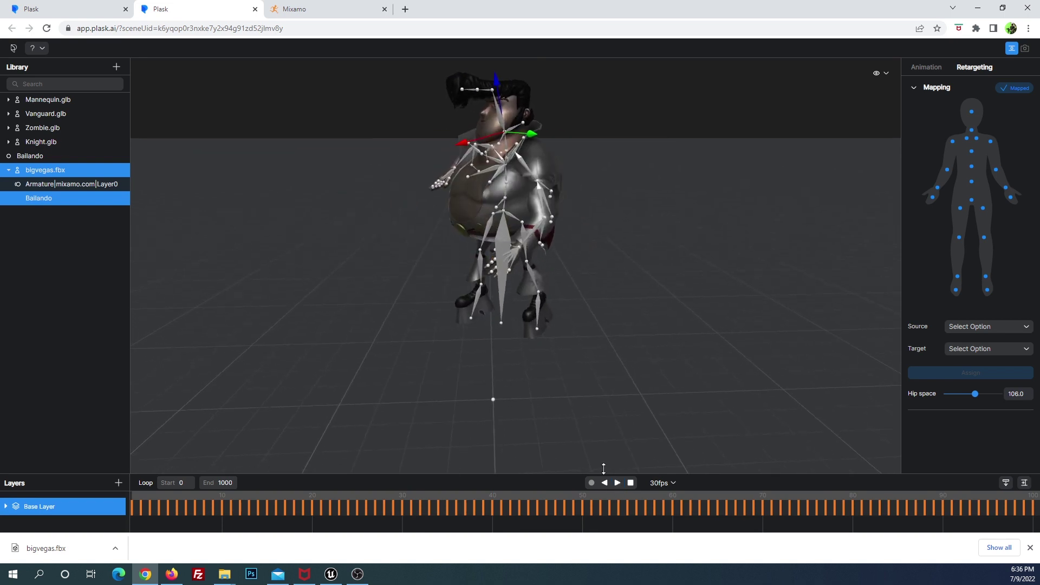
pyautogui.click(632, 484)
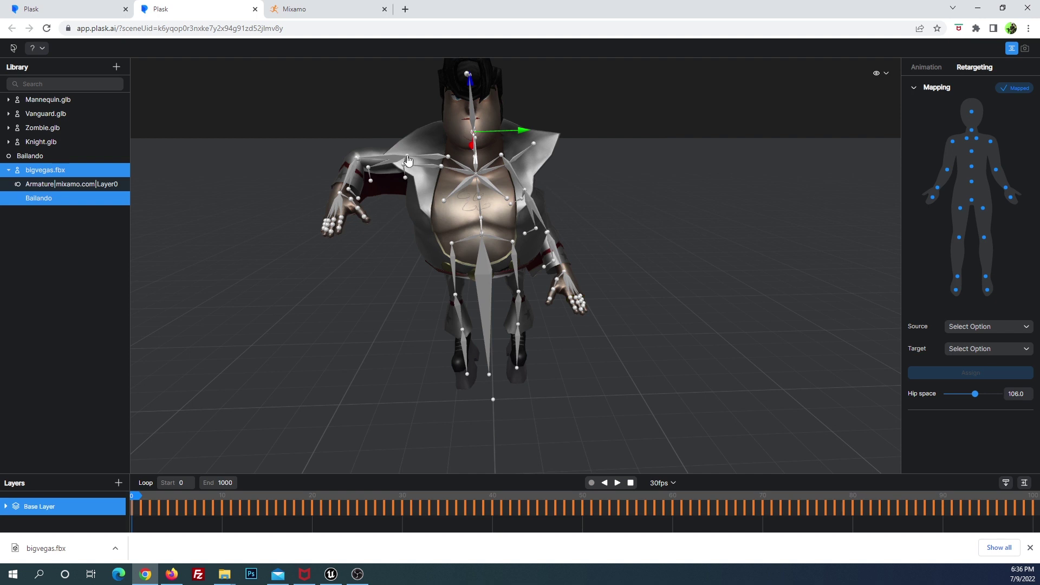
# Check the shoulder mappings, then point rightShoulder at newVegas:RightShoulder and confirm the change.
pyautogui.click(978, 140)
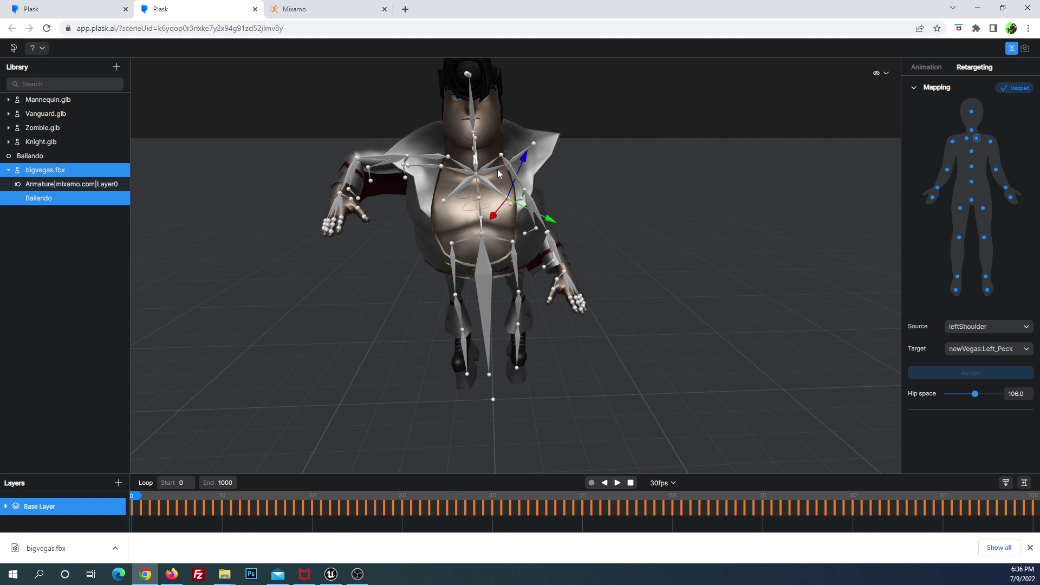
pyautogui.click(968, 139)
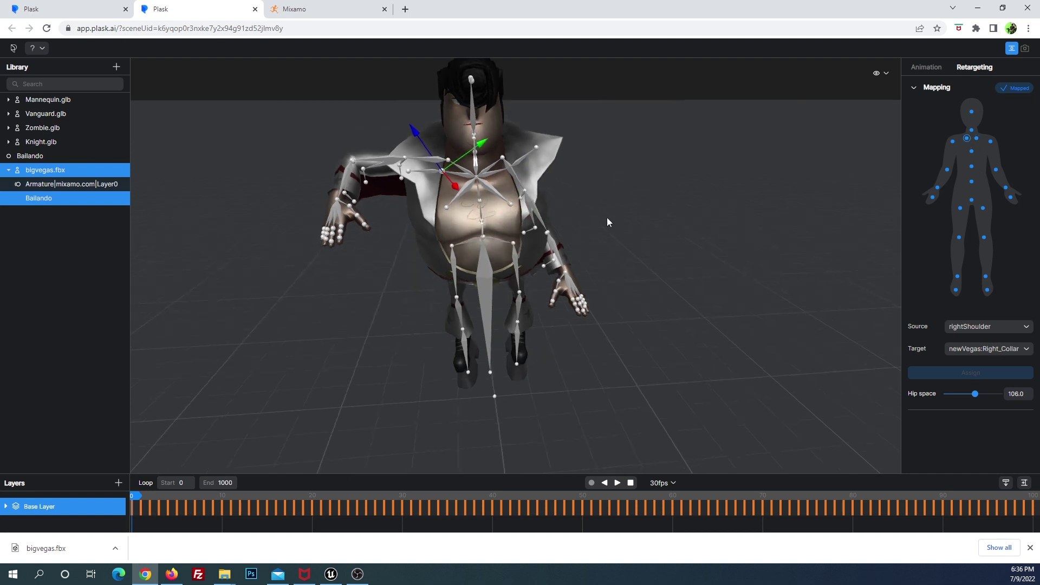
pyautogui.moveTo(608, 170)
pyautogui.mouseDown()
pyautogui.moveTo(780, 167)
pyautogui.moveTo(746, 264)
pyautogui.moveTo(646, 269)
pyautogui.moveTo(616, 288)
pyautogui.moveTo(602, 408)
pyautogui.moveTo(619, 271)
pyautogui.moveTo(685, 298)
pyautogui.moveTo(669, 365)
pyautogui.mouseUp()
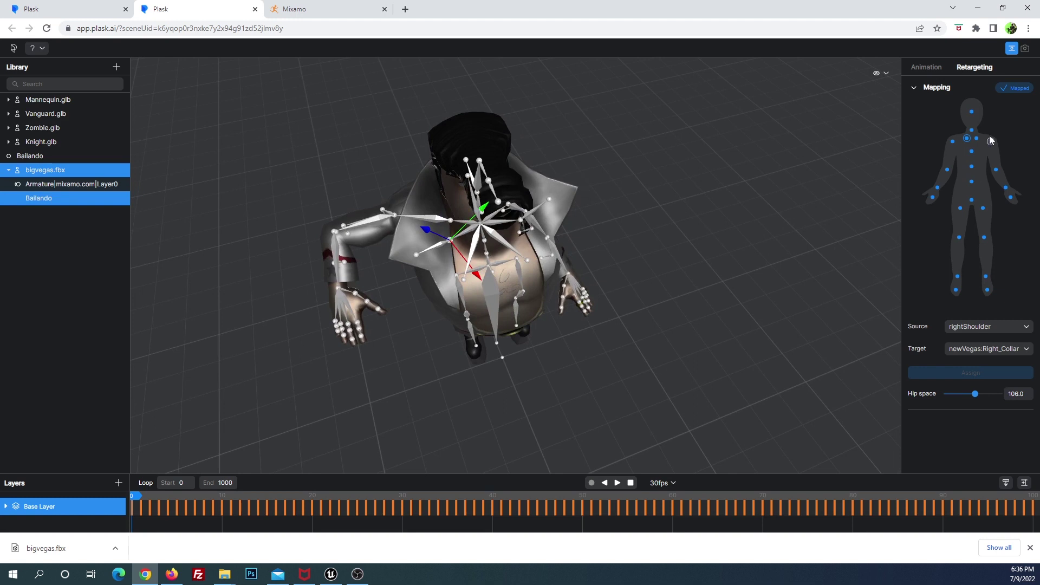
pyautogui.click(452, 222)
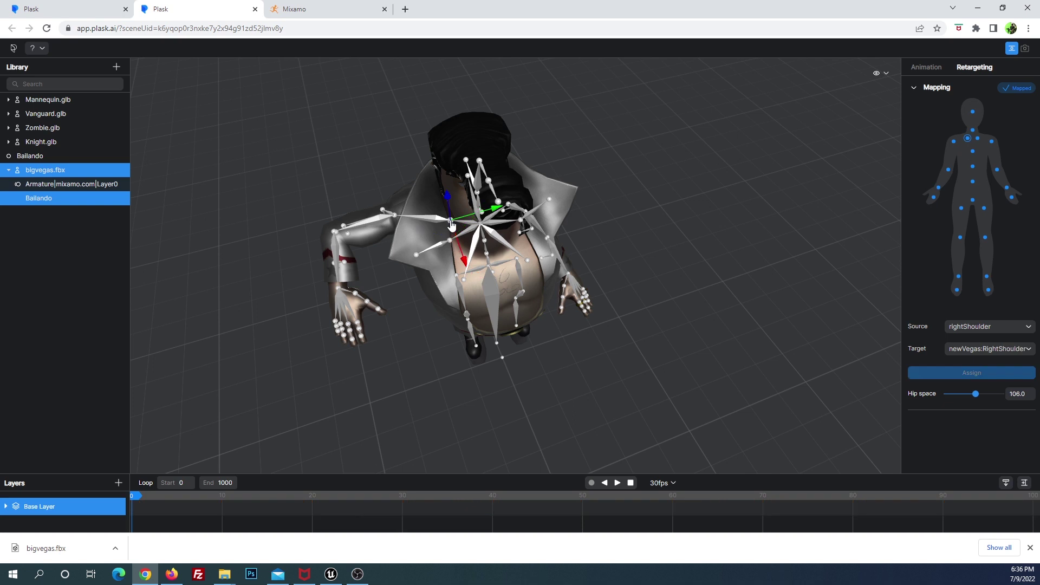
pyautogui.click(922, 373)
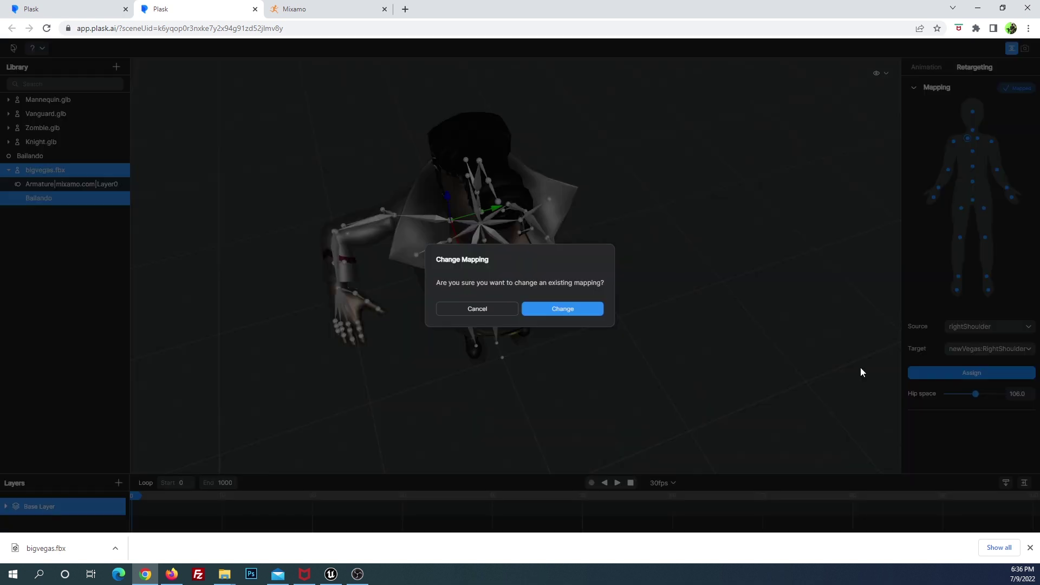
pyautogui.click(564, 310)
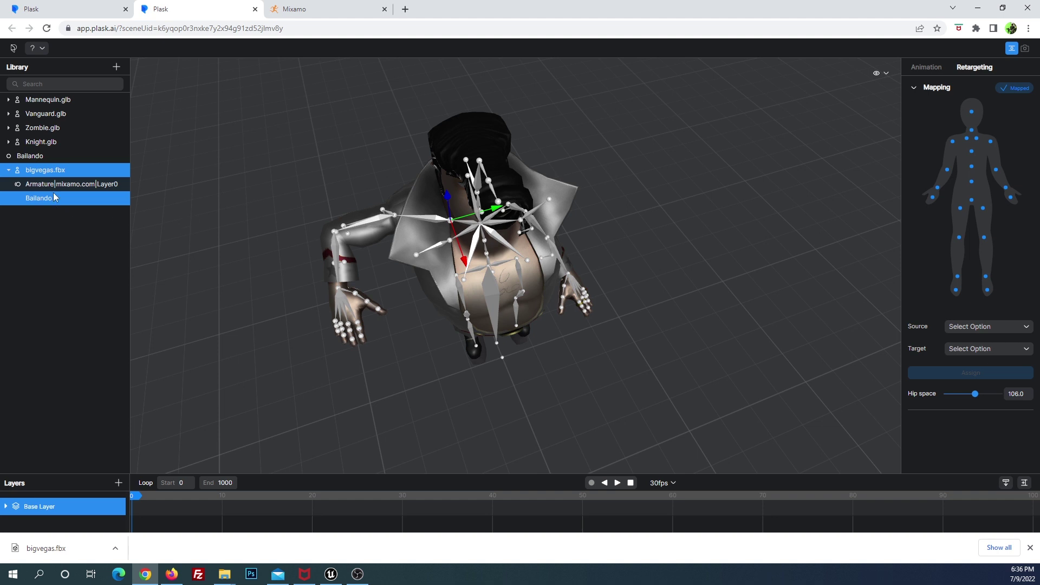
# Re-show the bigvegas character in the viewport with the Armature motion.
pyautogui.rightClick(49, 170)
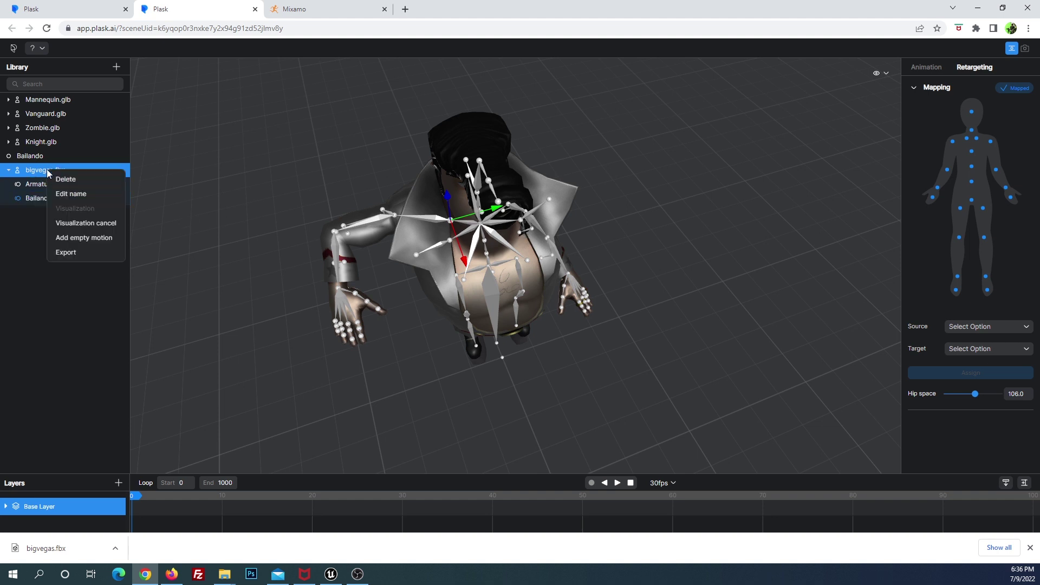
pyautogui.click(38, 287)
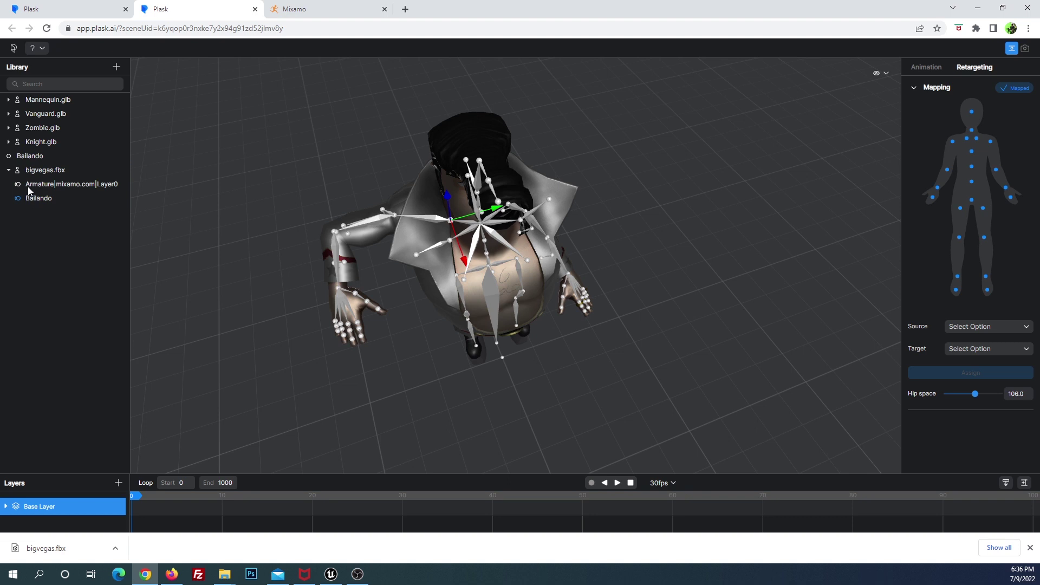
pyautogui.rightClick(34, 158)
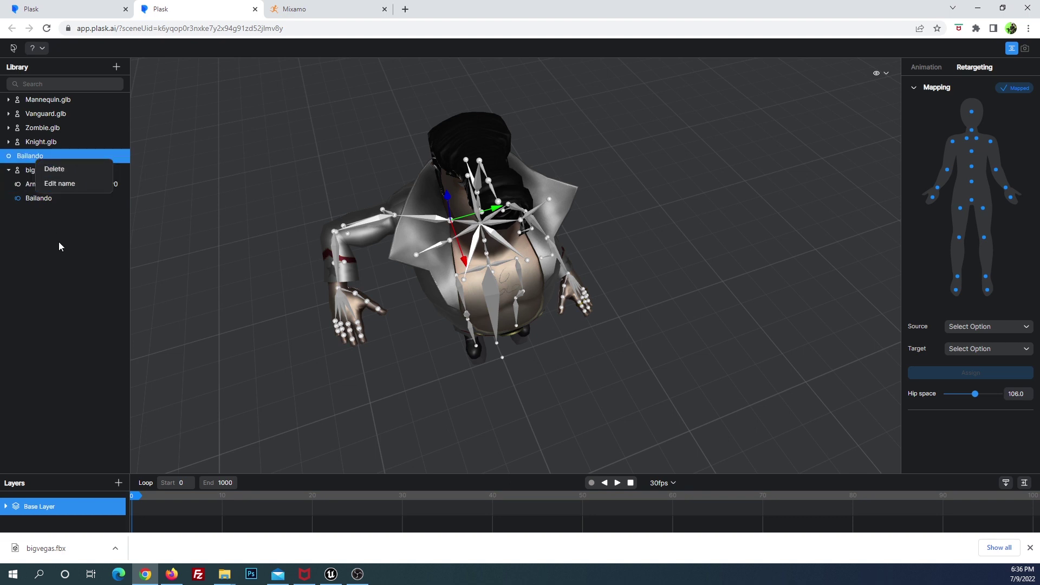
pyautogui.click(47, 169)
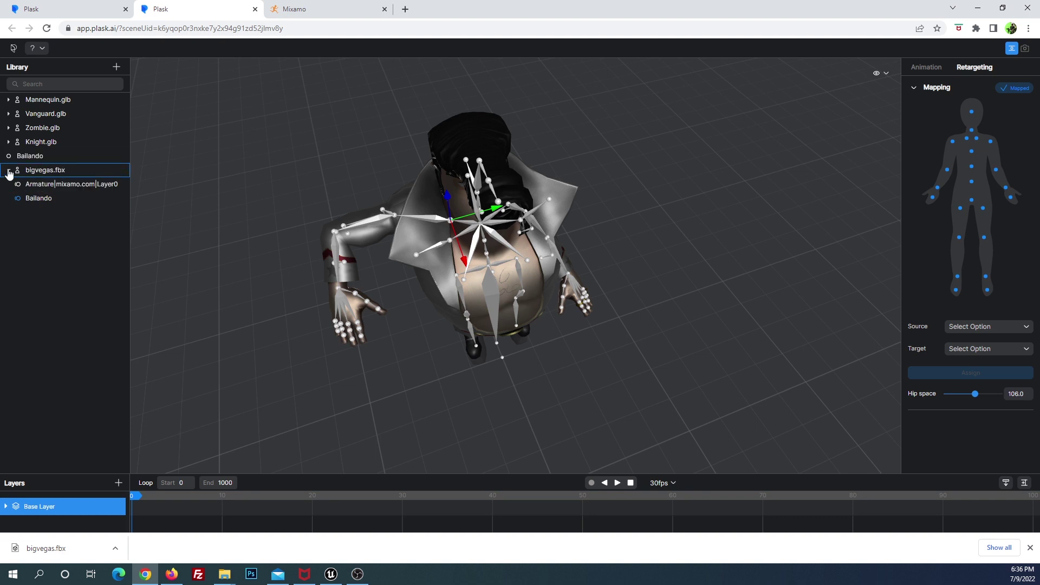
pyautogui.rightClick(57, 184)
pyautogui.click(117, 252)
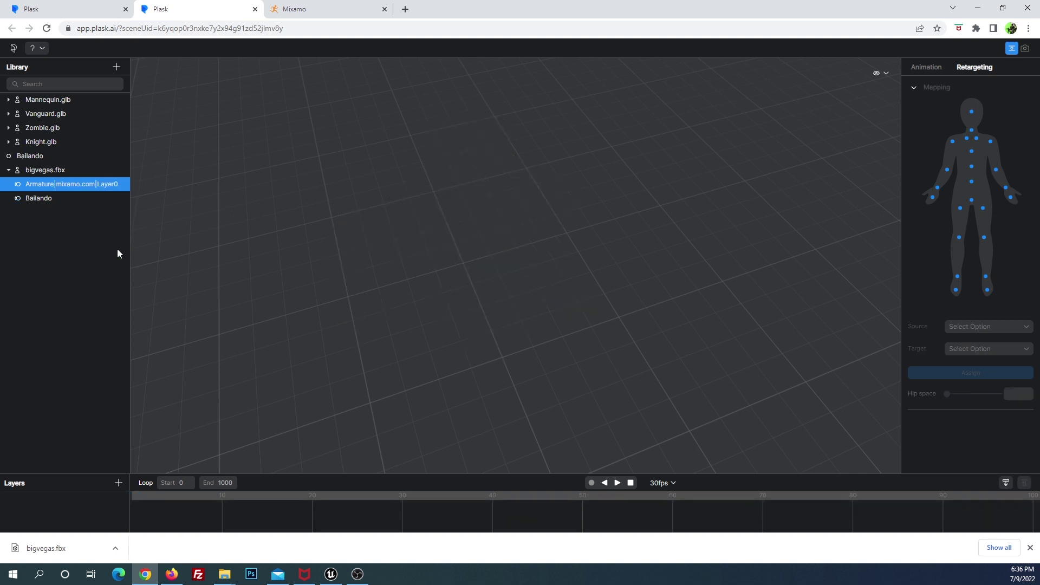
pyautogui.rightClick(60, 184)
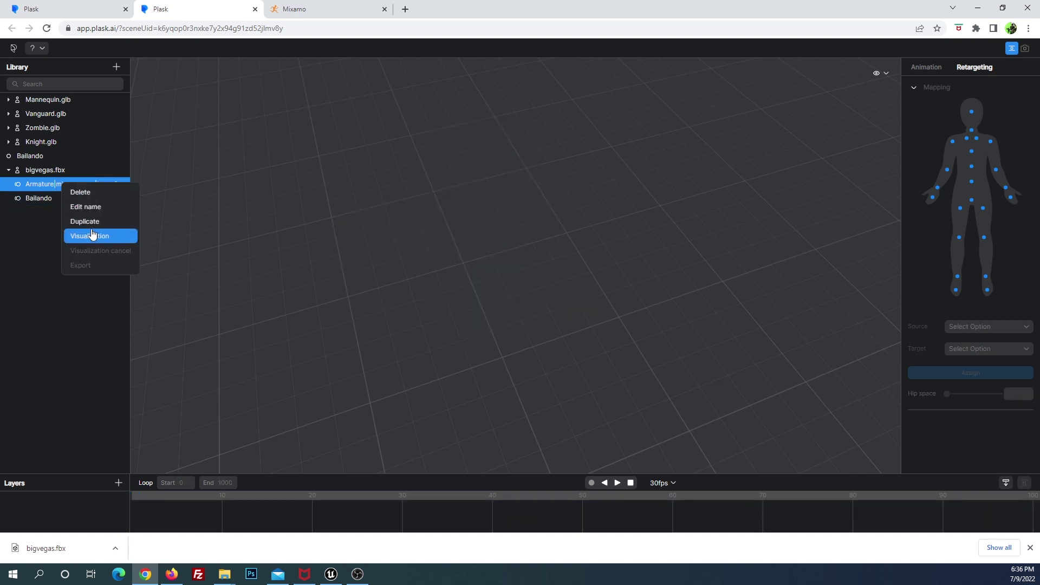
pyautogui.click(92, 235)
pyautogui.moveTo(688, 290); pyautogui.dragTo(620, 269)
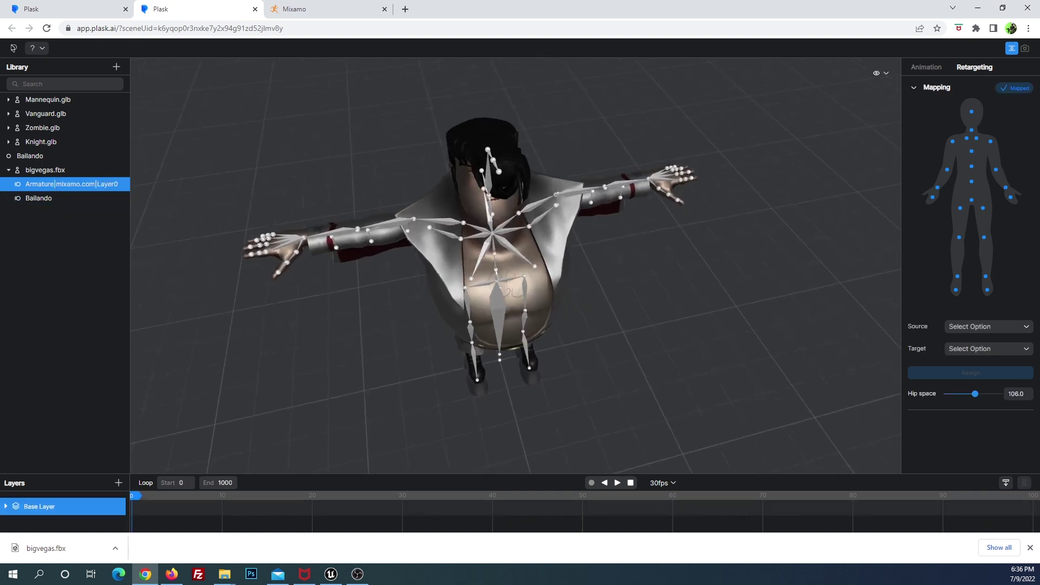
# Remap leftShoulder to newVegas:LeftShoulder, confirming the change.
pyautogui.click(967, 138)
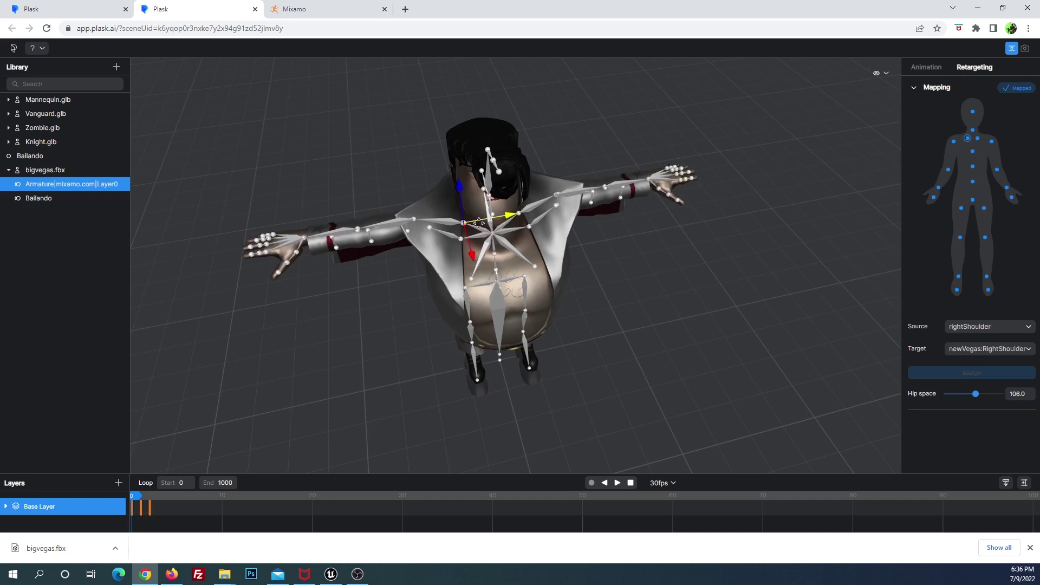
pyautogui.click(977, 139)
pyautogui.click(521, 213)
pyautogui.click(941, 377)
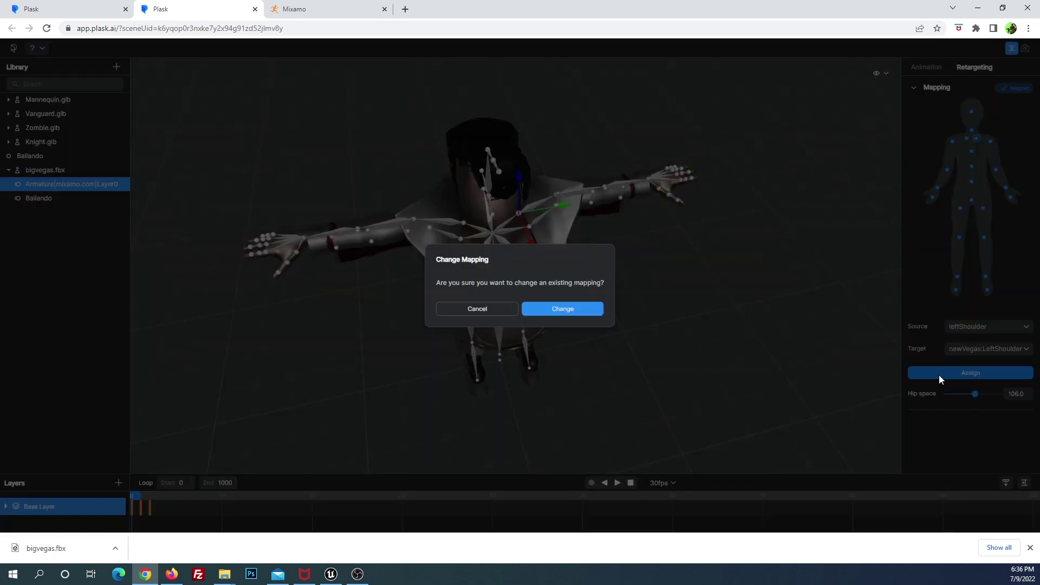
pyautogui.click(562, 309)
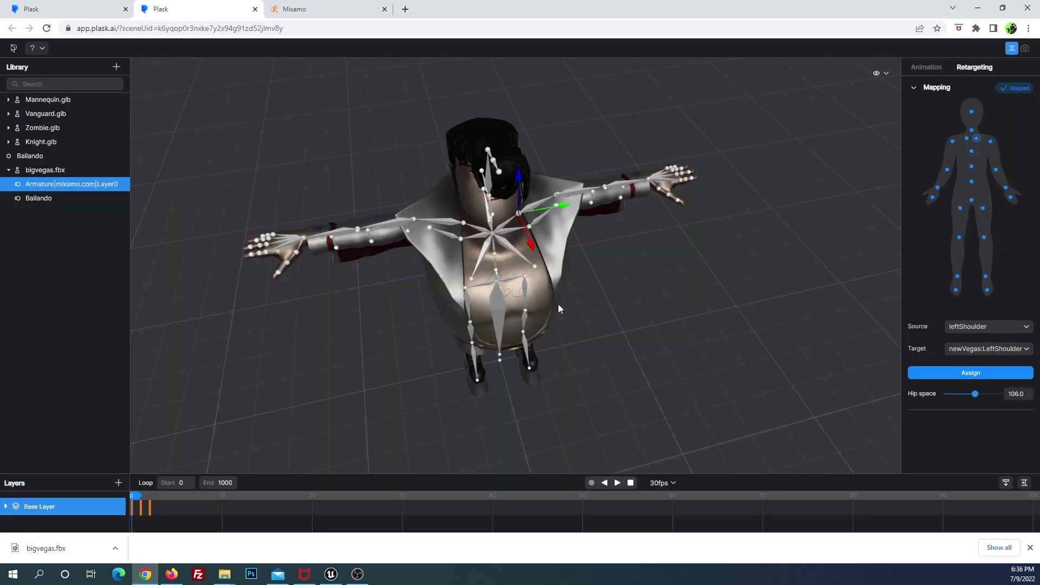
# Map the leftArm source to the character's left arm bone.
pyautogui.click(992, 142)
pyautogui.moveTo(843, 211)
pyautogui.mouseDown()
pyautogui.moveTo(466, 298)
pyautogui.moveTo(476, 262)
pyautogui.moveTo(563, 197)
pyautogui.mouseUp()
pyautogui.click(560, 206)
pyautogui.click(938, 374)
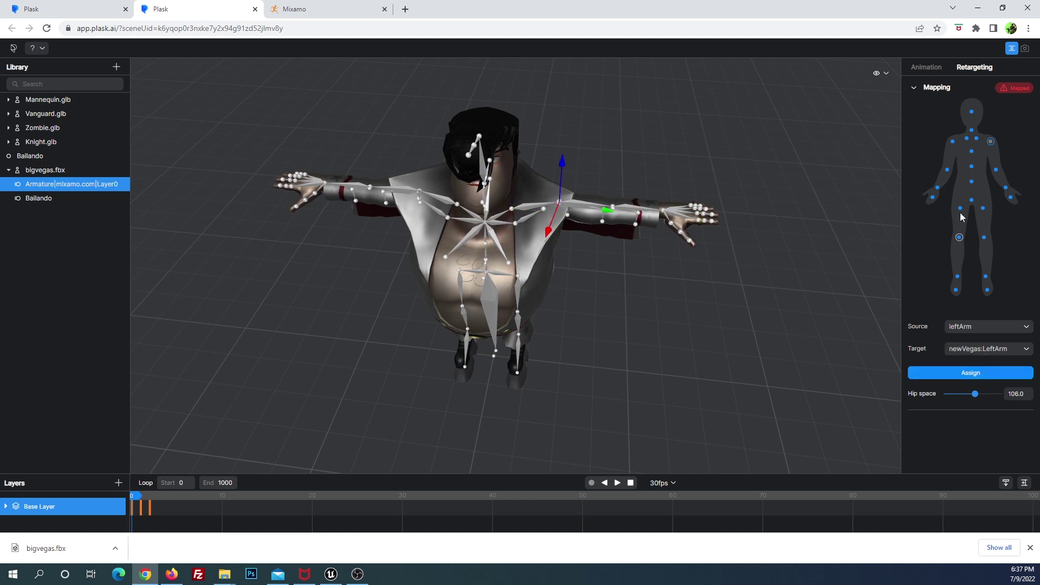
# Remap rightArm to newVegas:RightArm, confirming the change.
pyautogui.click(954, 142)
pyautogui.moveTo(655, 288)
pyautogui.mouseDown()
pyautogui.moveTo(540, 312)
pyautogui.moveTo(560, 371)
pyautogui.moveTo(631, 362)
pyautogui.moveTo(631, 353)
pyautogui.mouseUp()
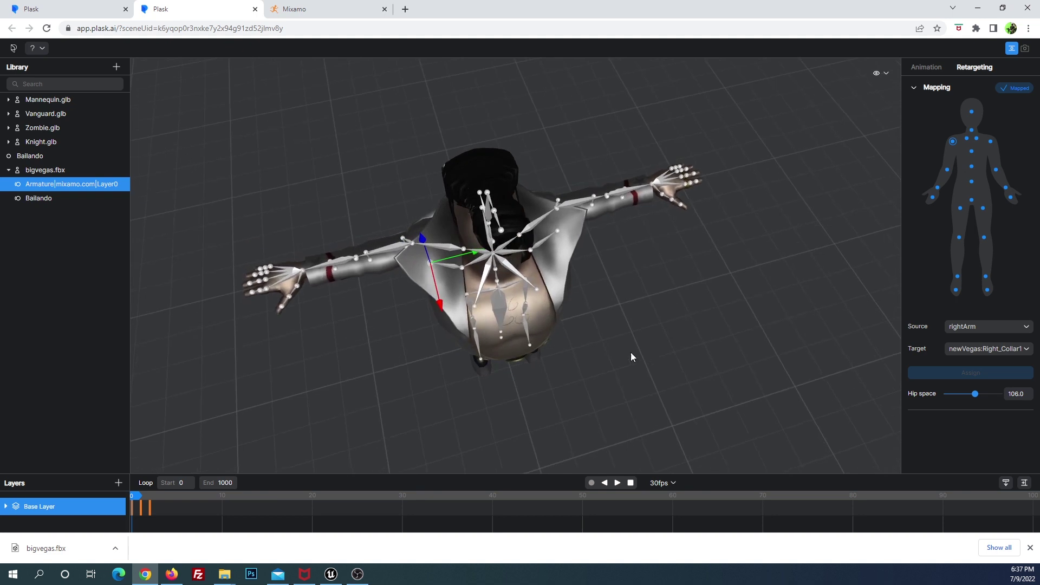
pyautogui.click(408, 253)
pyautogui.click(938, 374)
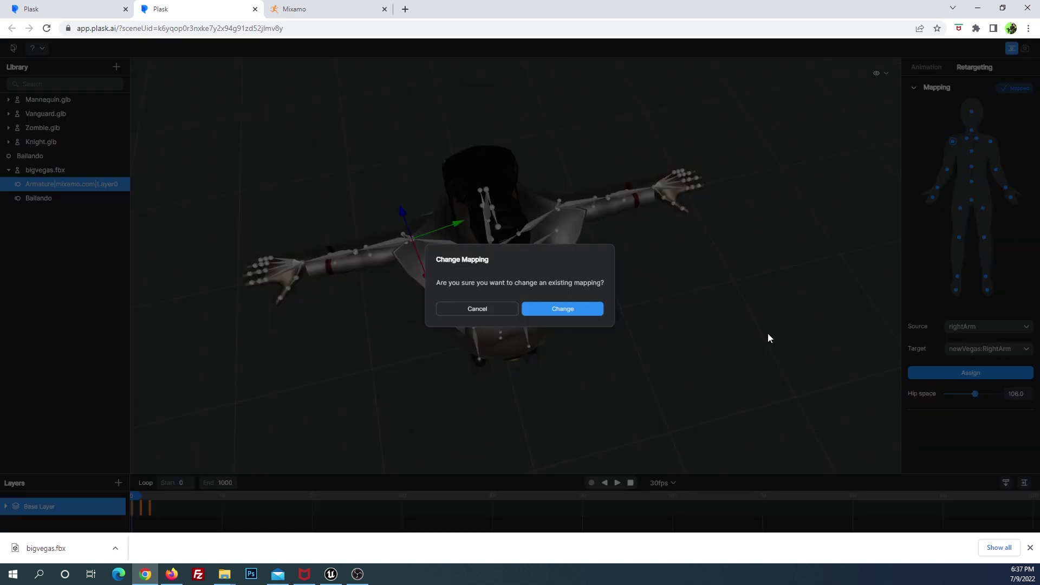
pyautogui.click(573, 310)
pyautogui.moveTo(500, 350); pyautogui.dragTo(487, 286)
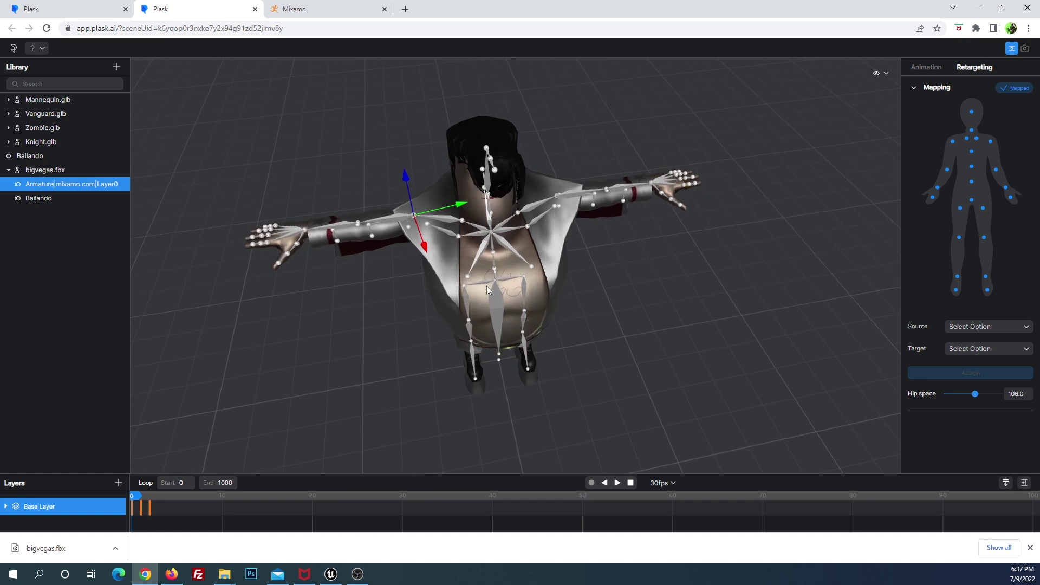
# Hide the Armature motion and show the character with the Bailando motion instead.
pyautogui.rightClick(32, 201)
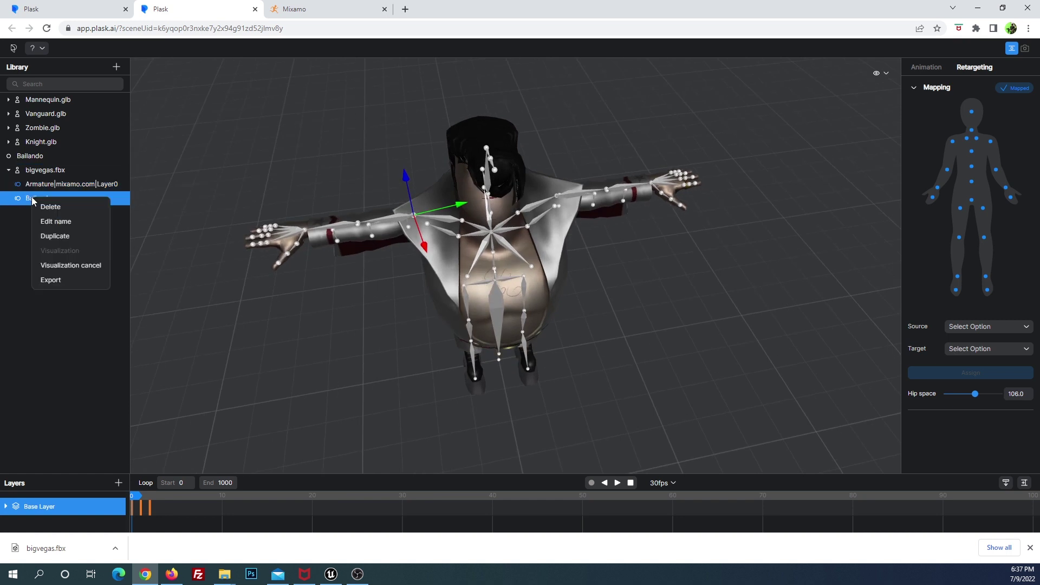
pyautogui.rightClick(56, 184)
pyautogui.click(89, 249)
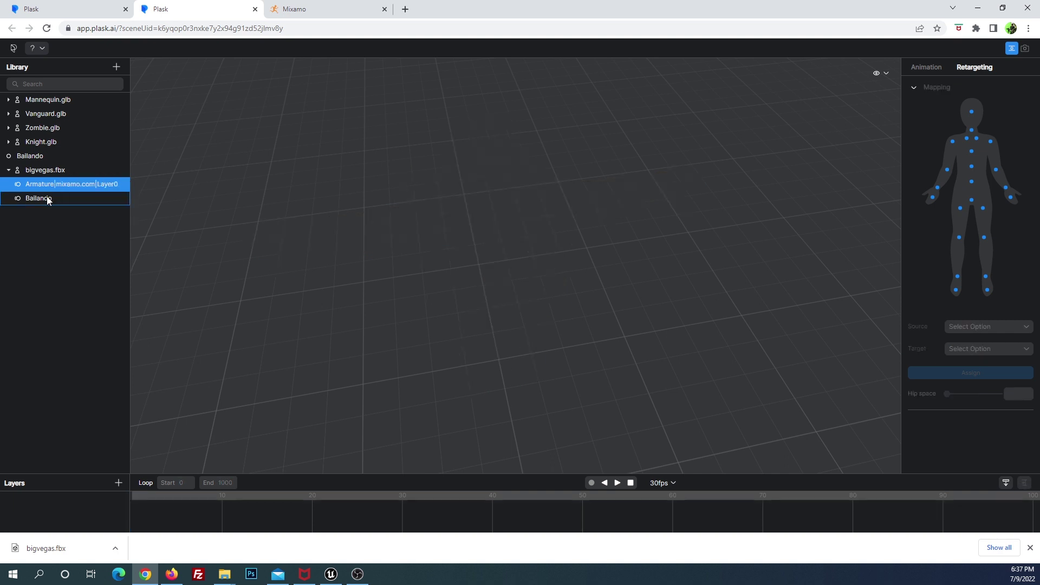
pyautogui.rightClick(51, 200)
pyautogui.click(82, 250)
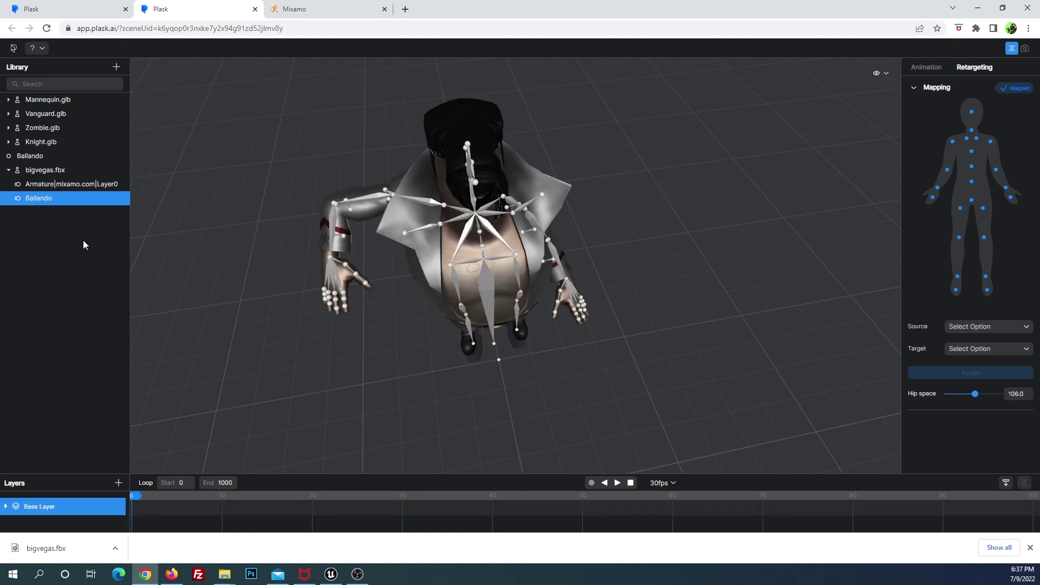
# Delete bigvegas.fbx's old Bailando motion and drag the library's Bailando onto it again.
pyautogui.rightClick(42, 197)
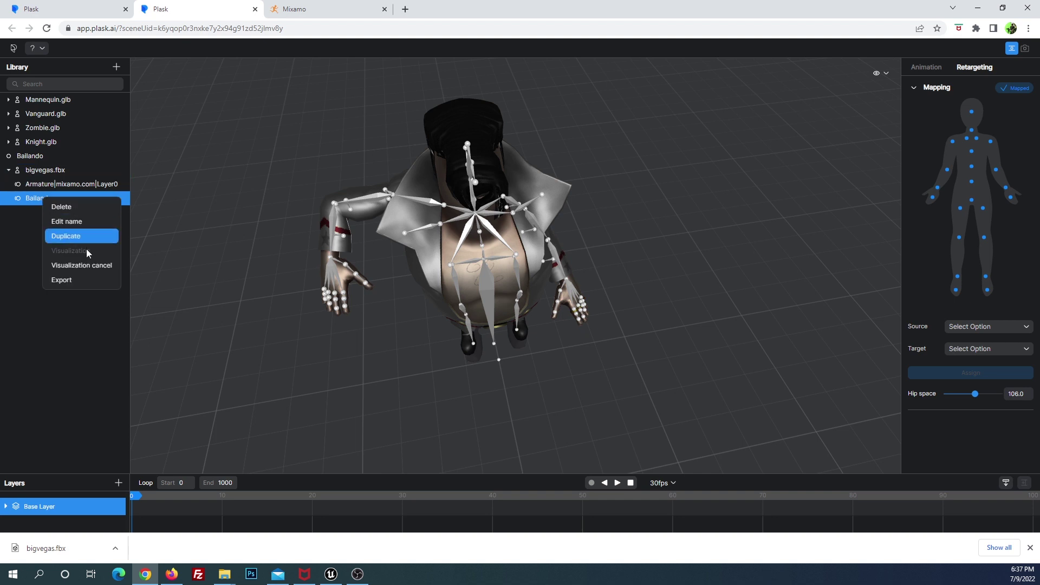
pyautogui.click(64, 207)
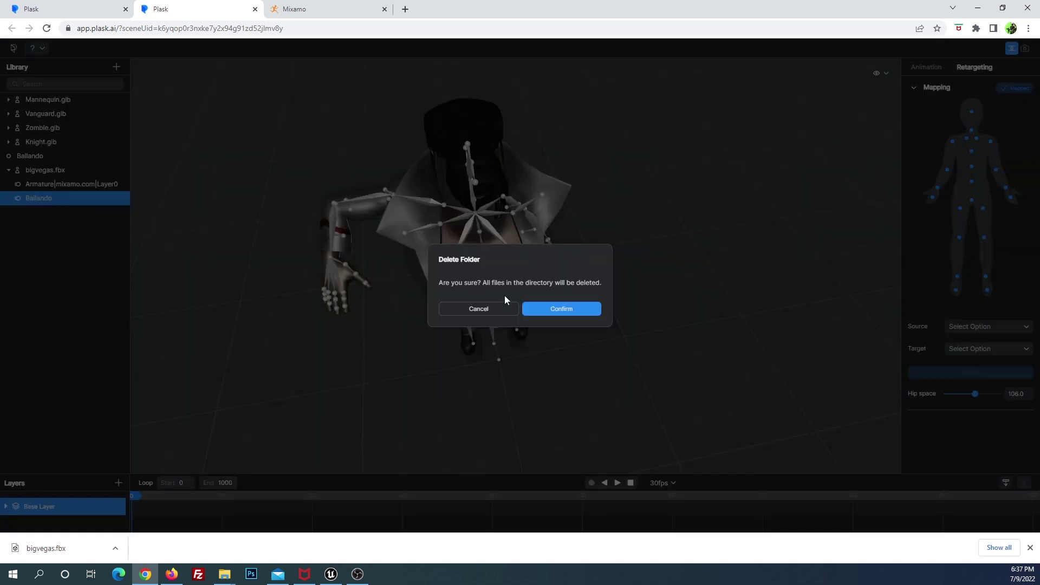
pyautogui.click(550, 309)
pyautogui.moveTo(44, 159); pyautogui.dragTo(48, 170)
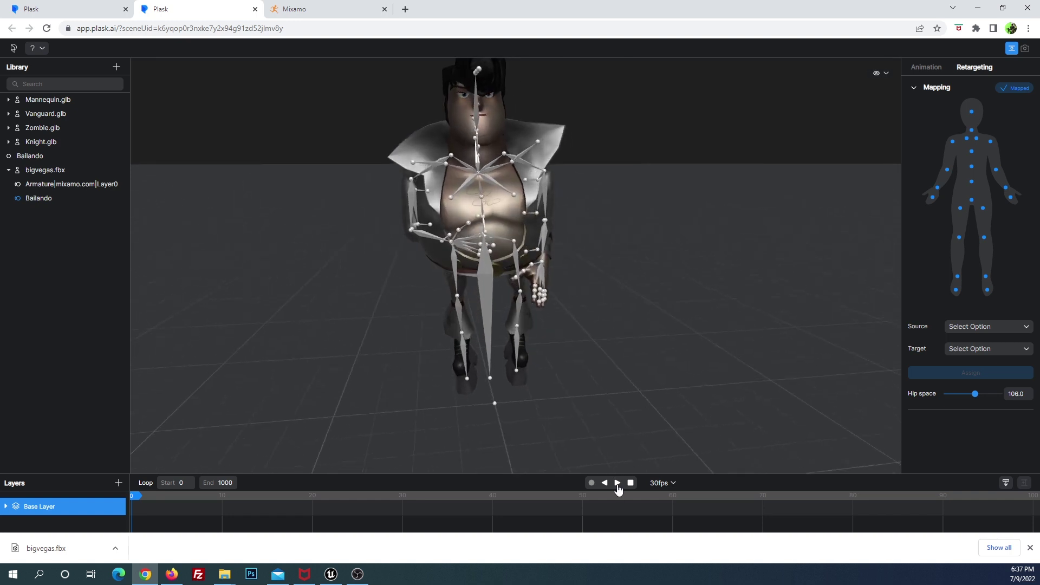
# Play the Bailando dance and untick Bone in the visibility options to hide the skeleton.
pyautogui.click(619, 489)
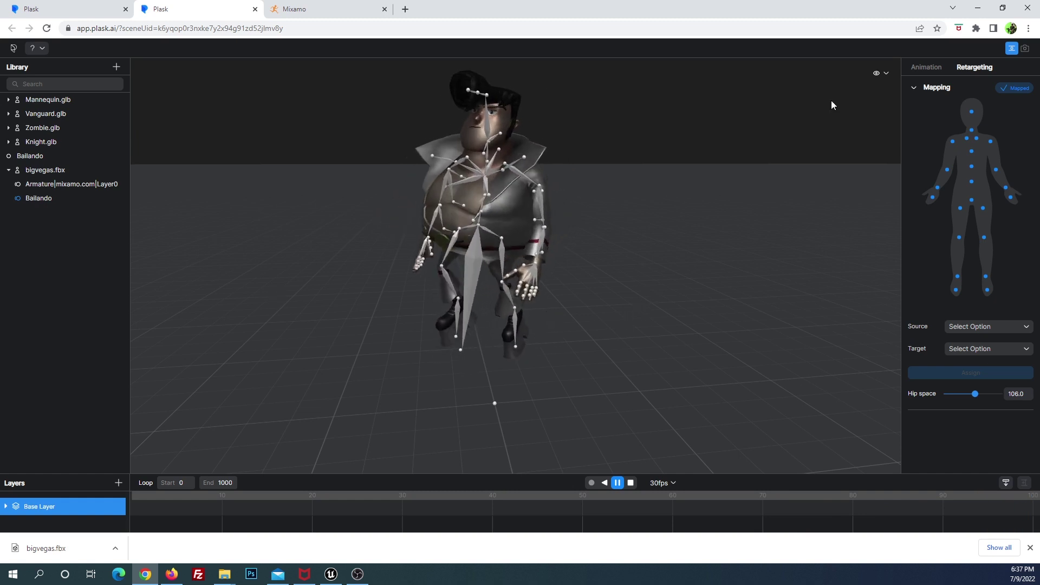
pyautogui.click(882, 72)
pyautogui.click(858, 104)
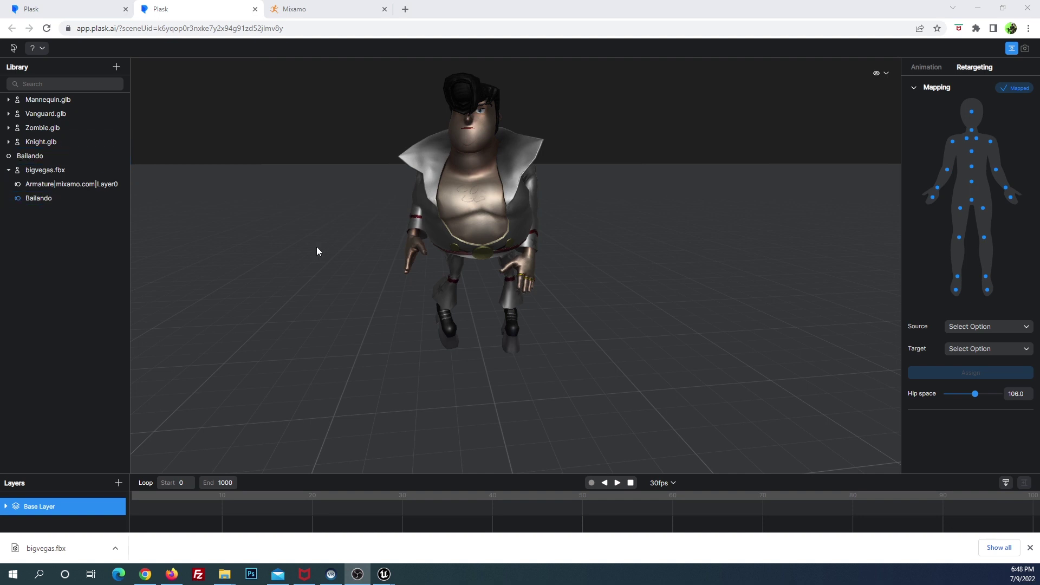
# Export the Armature|mixamo.com|Layer0 motion of bigvegas as FBX.
pyautogui.rightClick(50, 183)
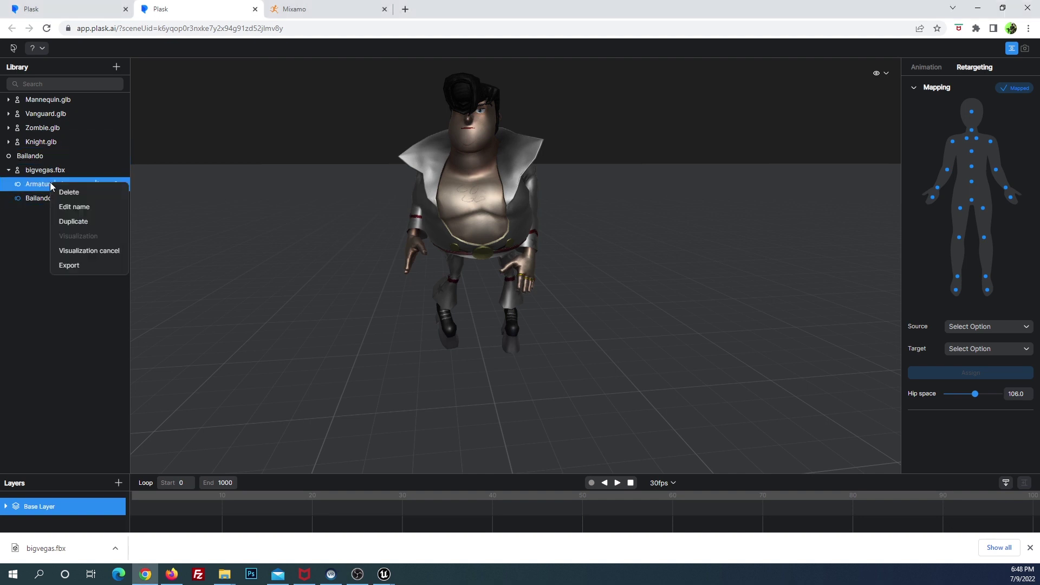
pyautogui.click(92, 265)
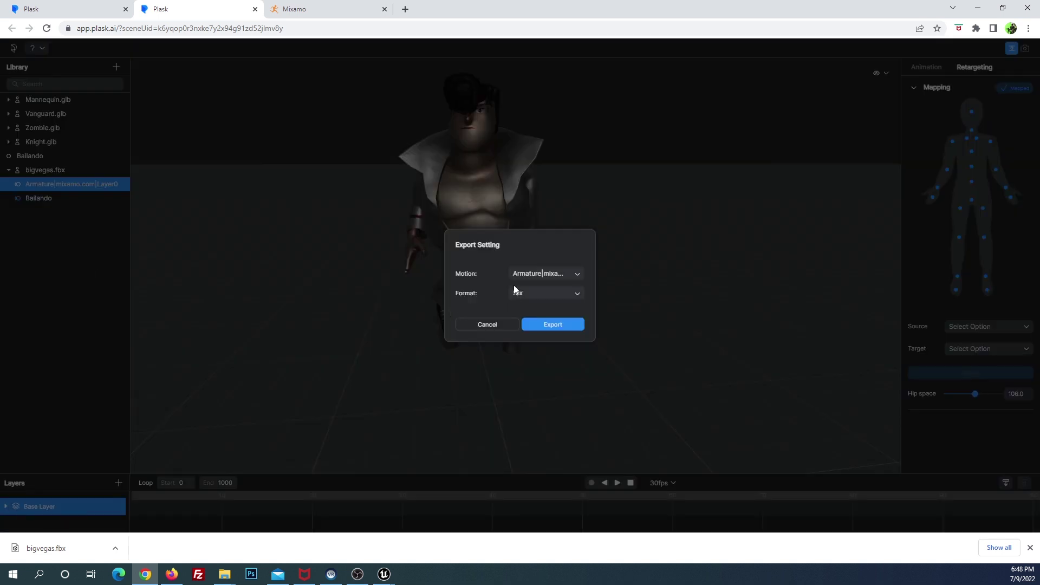
pyautogui.click(561, 325)
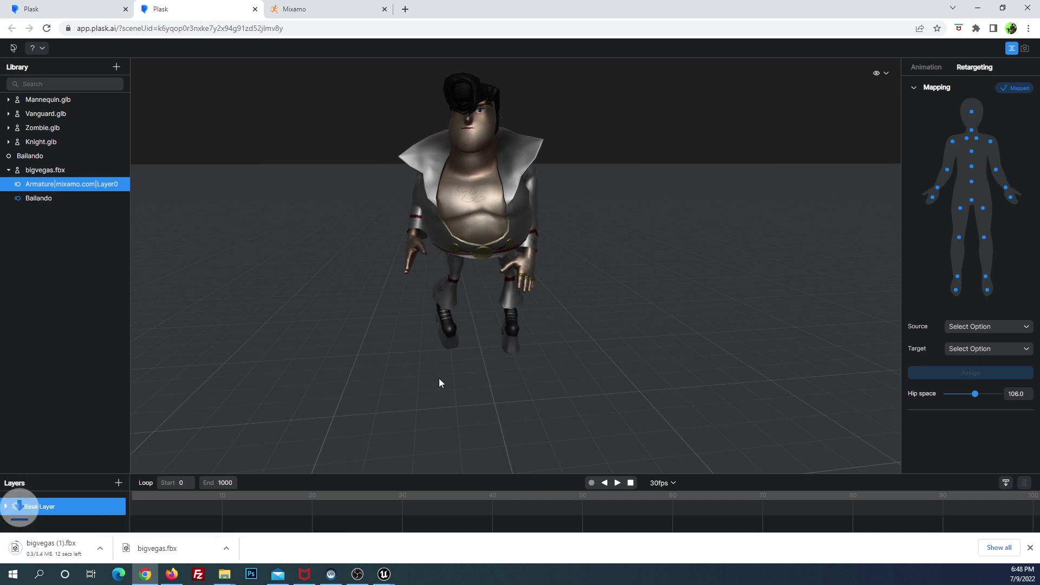
# Export the Bailando motion as FBX as well.
pyautogui.click(44, 200)
pyautogui.rightClick(44, 200)
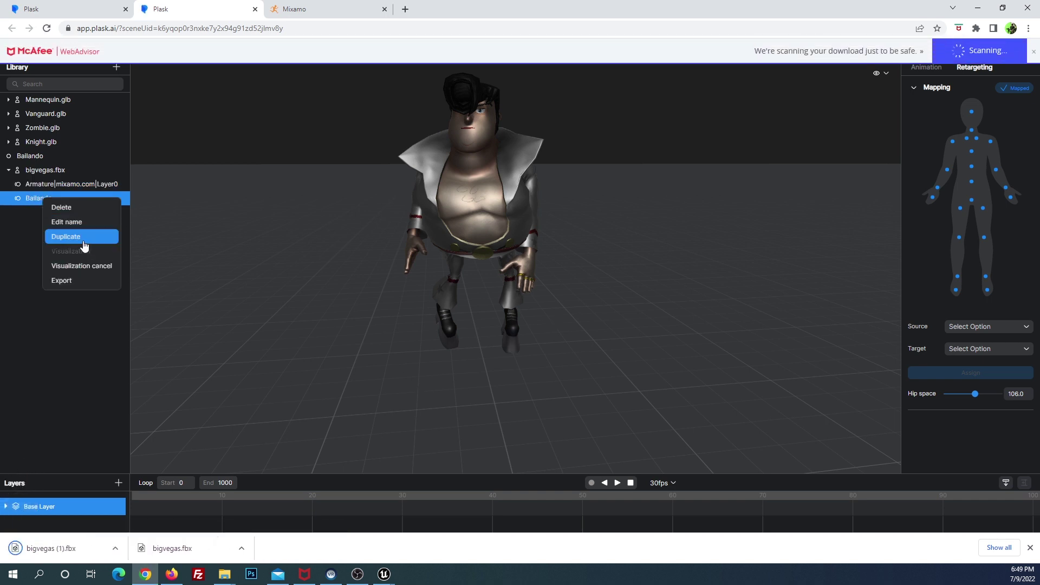
pyautogui.click(77, 280)
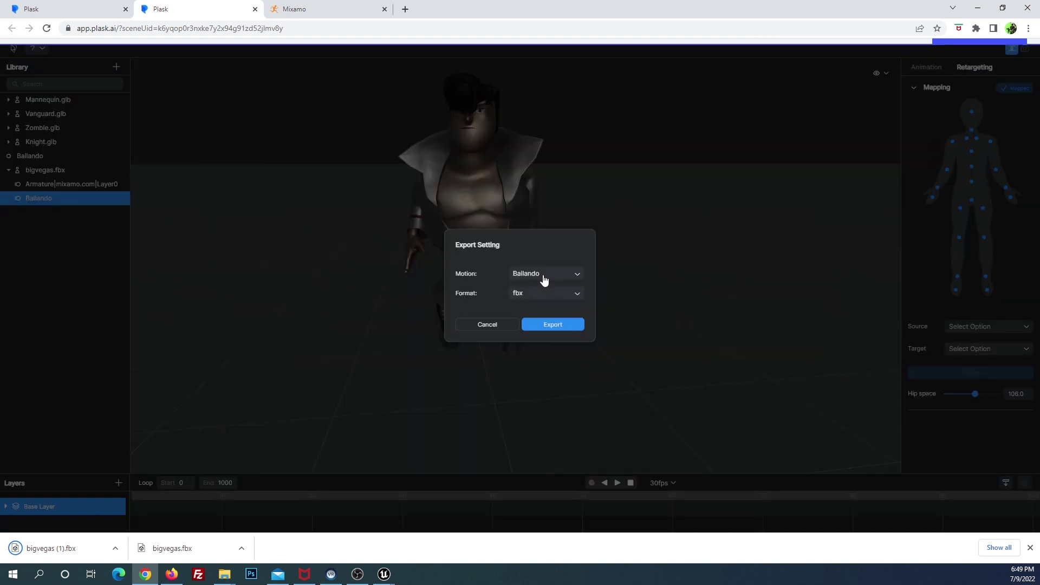
pyautogui.click(543, 328)
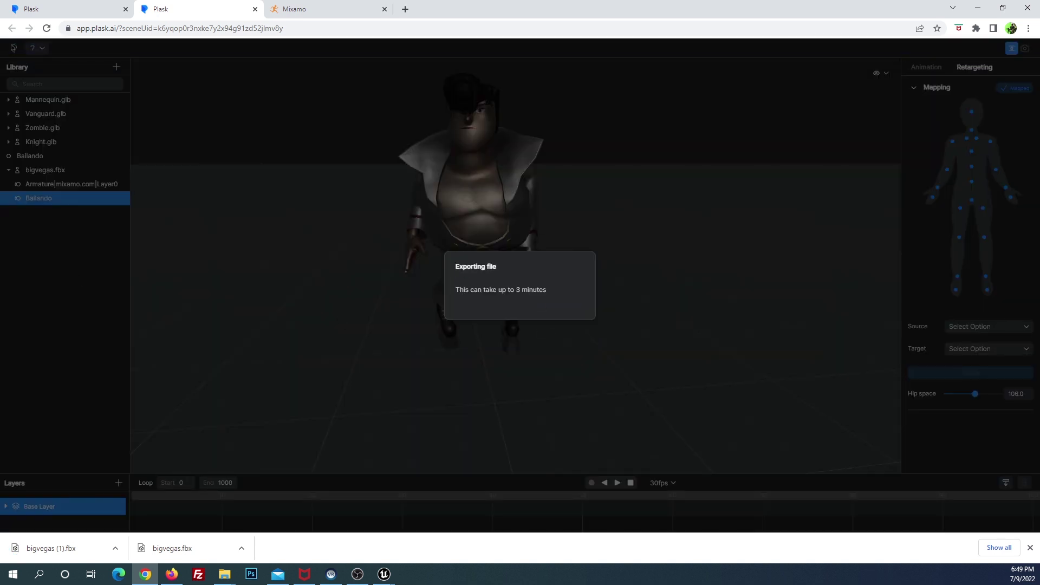
pyautogui.hotkey('alt', 'Tab')
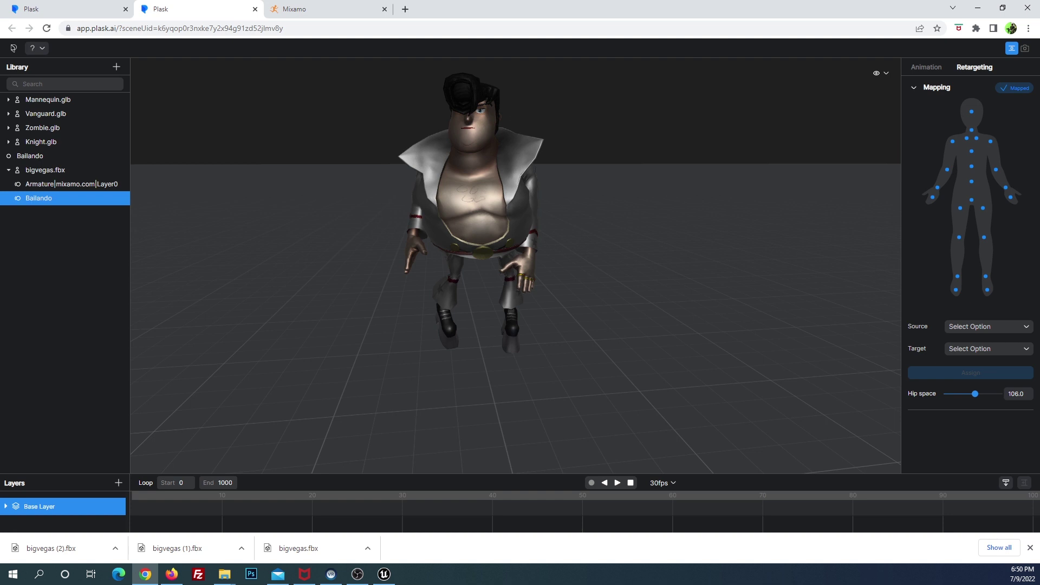
pyautogui.hotkey('alt', 'Tab')
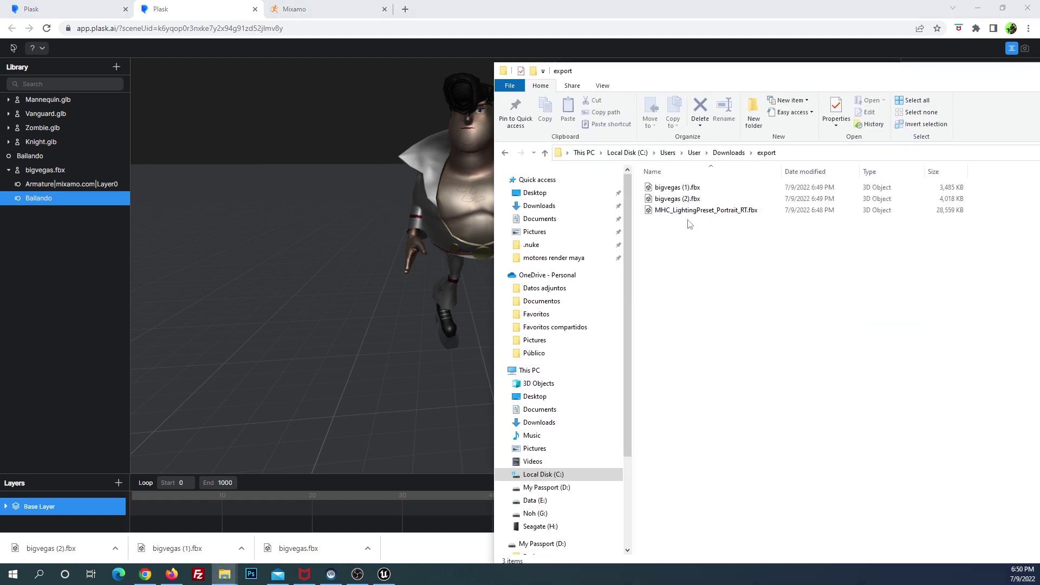
# Rename bigvegas (1).fbx to bigvegas_base.fbx.
pyautogui.click(684, 188)
pyautogui.press('F2')
pyautogui.press('Right')
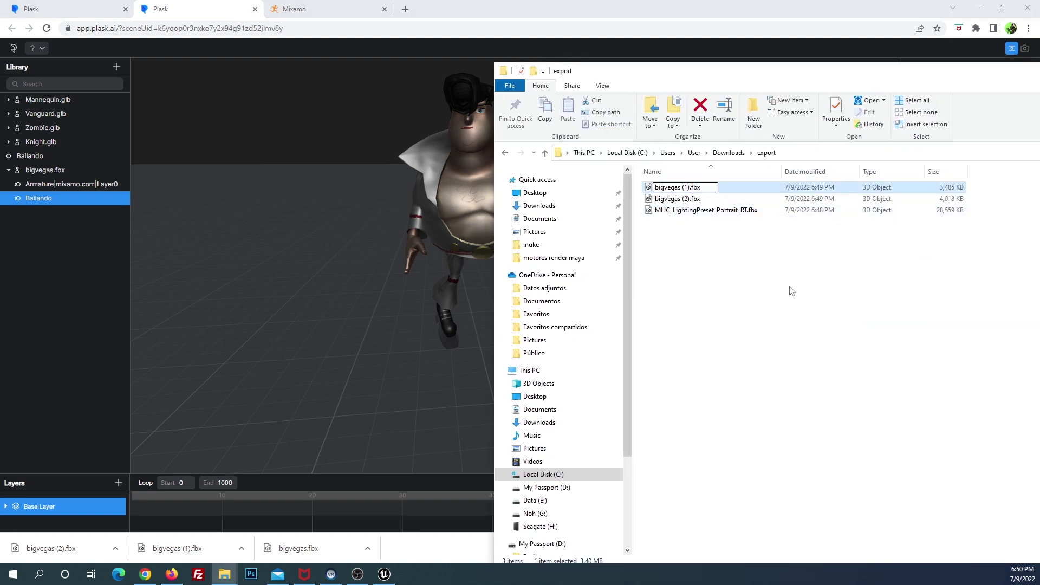
pyautogui.press('BackSpace')
pyautogui.press('BackSpace')
pyautogui.press('BackSpace')
pyautogui.press('Return')
# Rename bigvegas (2).fbx to bigvegas_bailando.fbx.
pyautogui.press('Up')
pyautogui.press('F2')
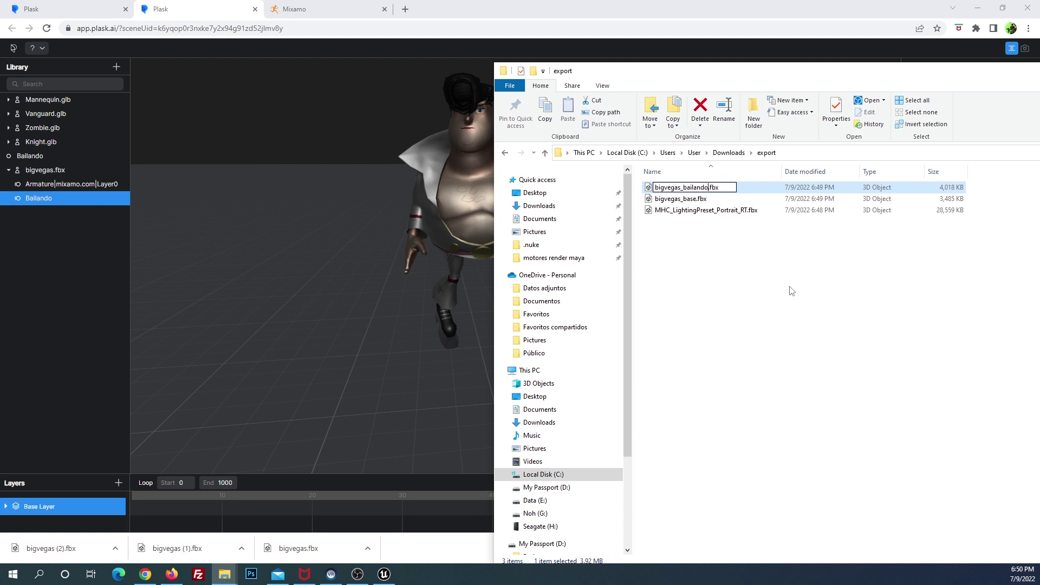
pyautogui.press('Return')
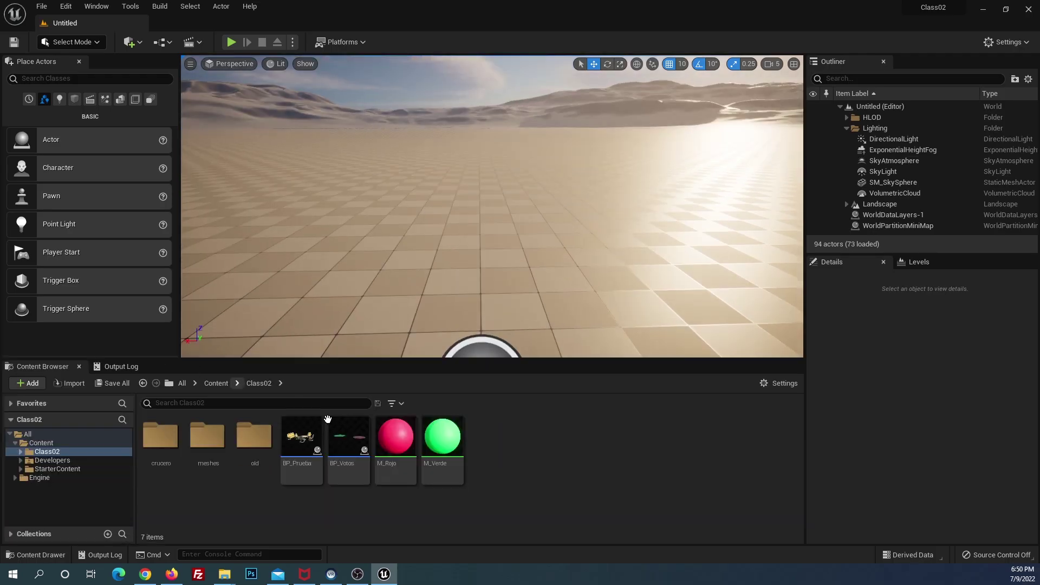
# Create a new folder named Elvis under Content.
pyautogui.click(41, 443)
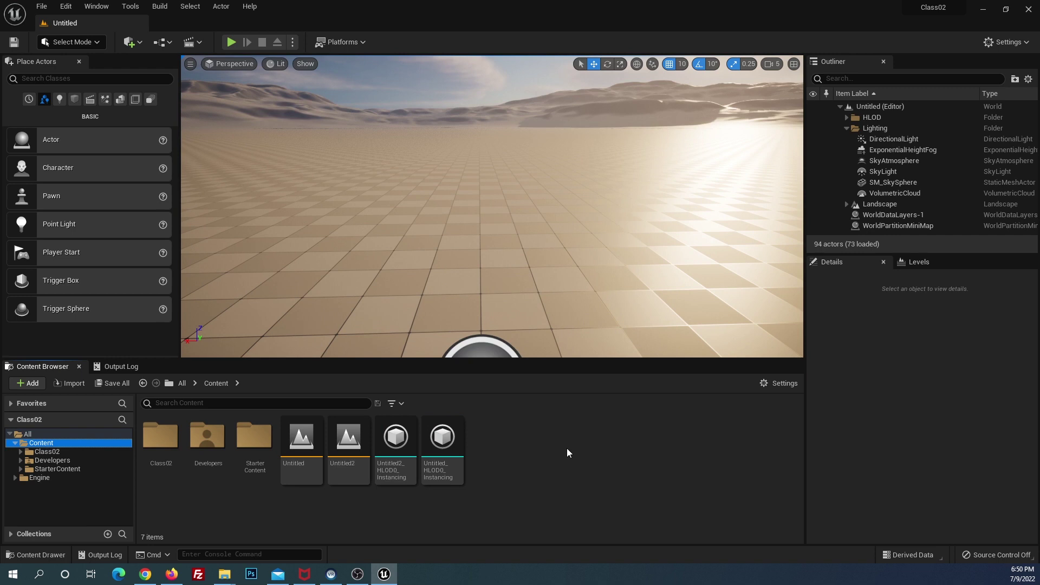
pyautogui.rightClick(559, 454)
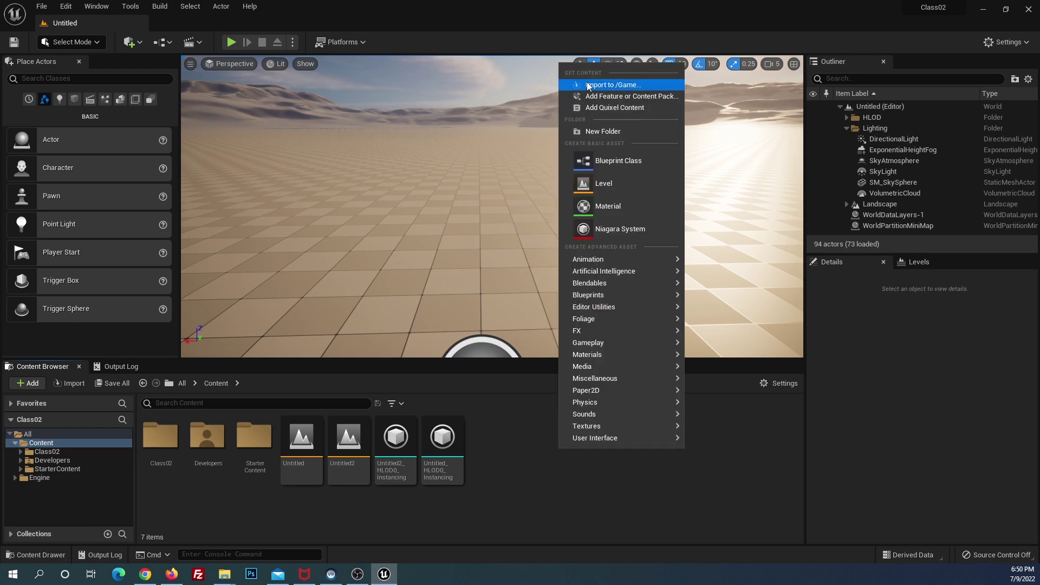
pyautogui.click(602, 132)
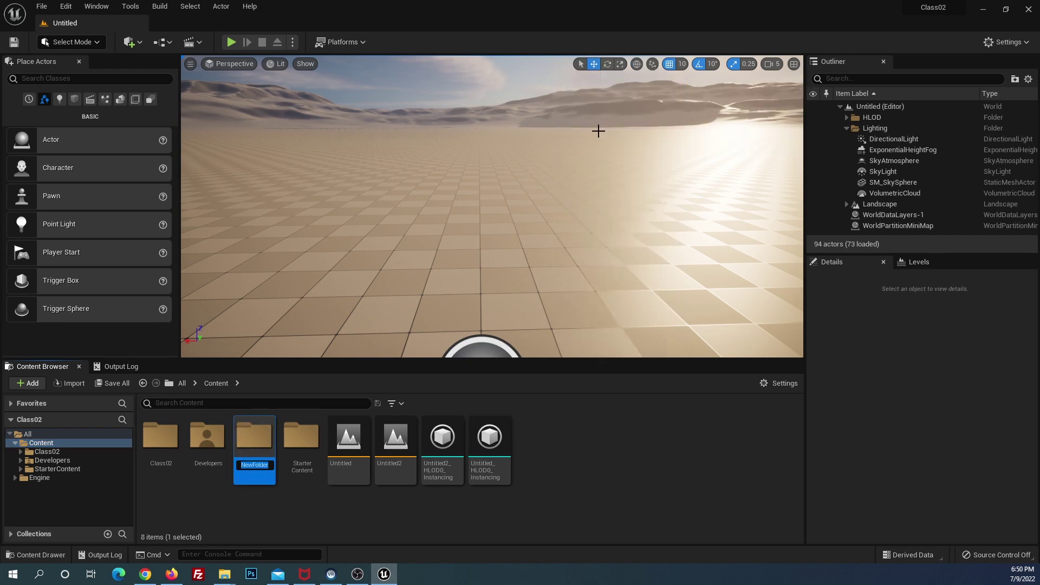
pyautogui.write('Elvis')
pyautogui.press('Return')
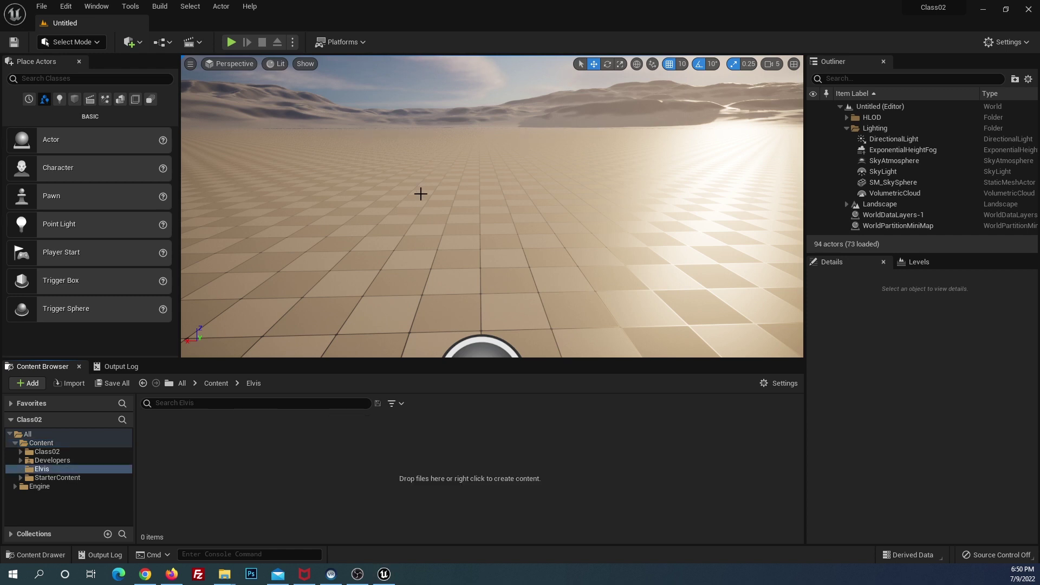
# Import bigvegas_base.fbx into Elvis with Import All and close the Message Log.
pyautogui.hotkey('alt', 'Tab')
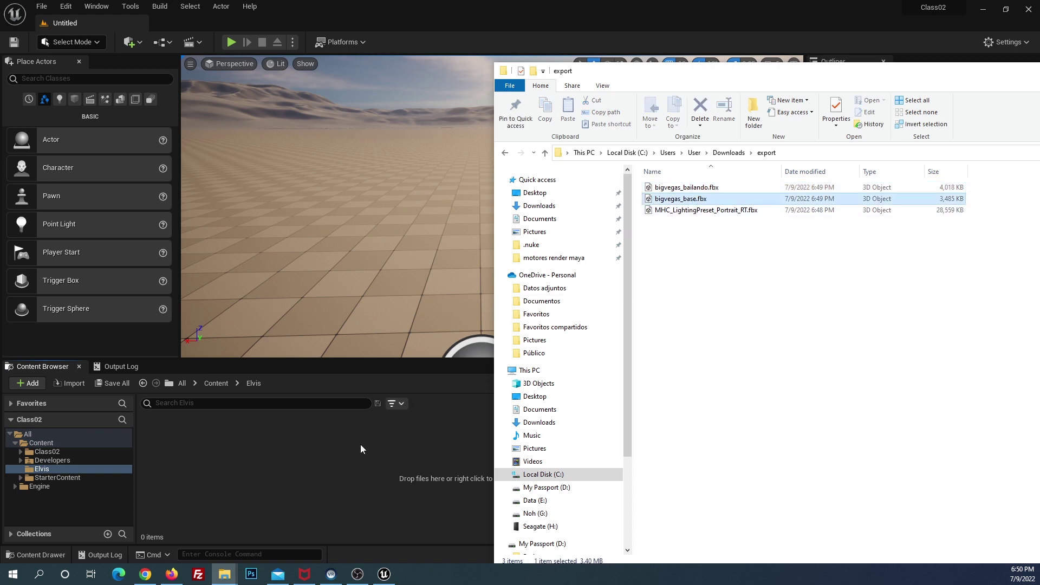
pyautogui.moveTo(680, 199); pyautogui.dragTo(318, 446)
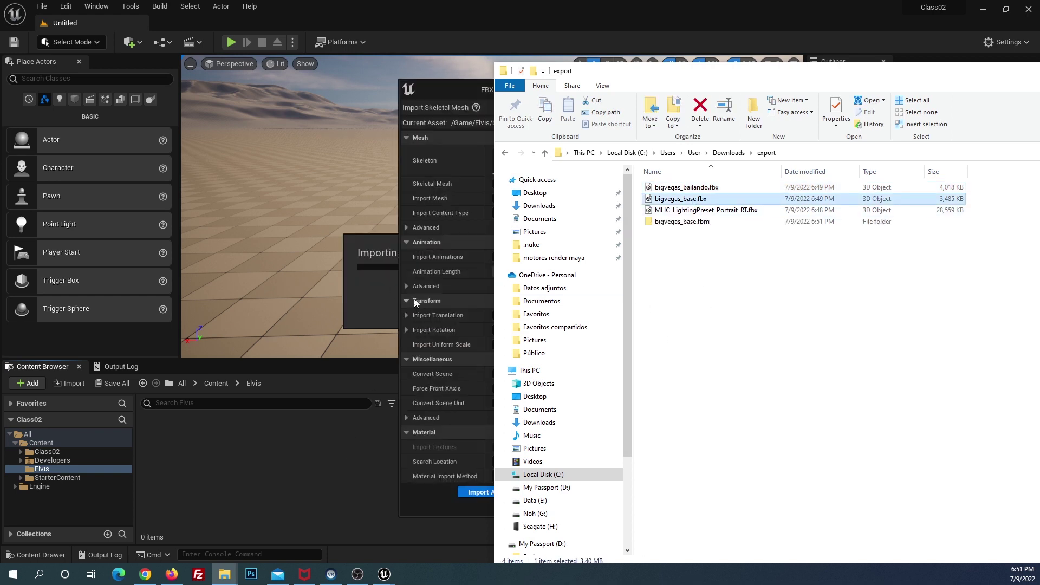
pyautogui.click(453, 92)
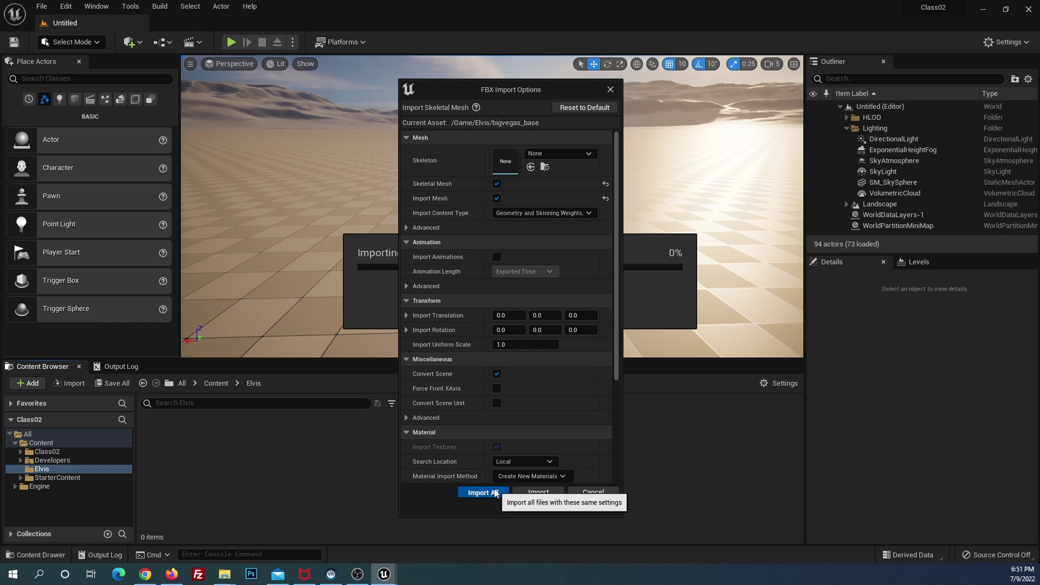
pyautogui.click(477, 492)
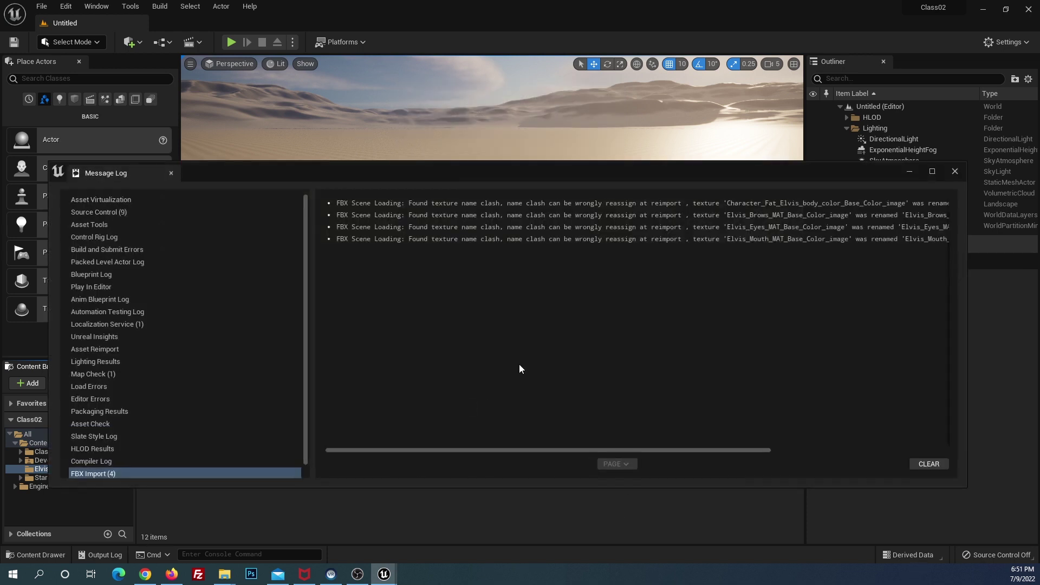
pyautogui.click(955, 171)
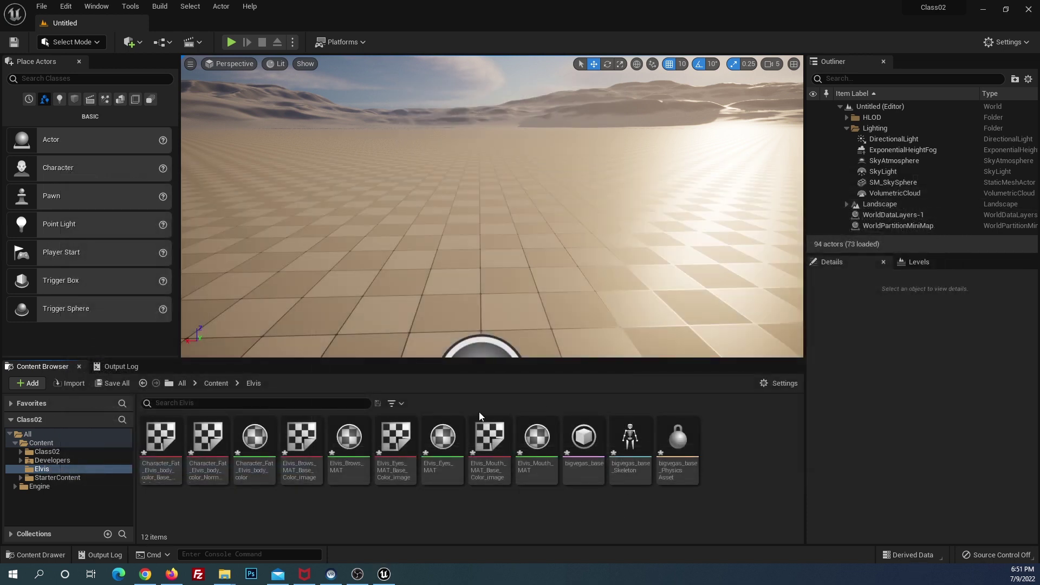
pyautogui.hotkey('alt', 'Tab')
pyautogui.press('Up')
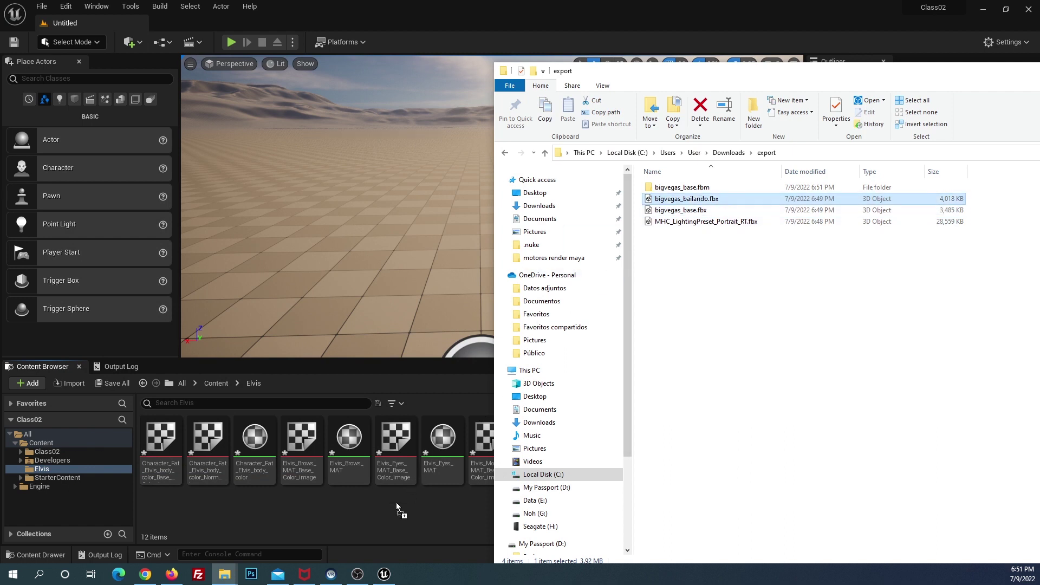
# Import bigvegas_bailando.fbx into Elvis on the bigvegas_base skeleton with Import Animations ticked.
pyautogui.moveTo(397, 504); pyautogui.dragTo(395, 505)
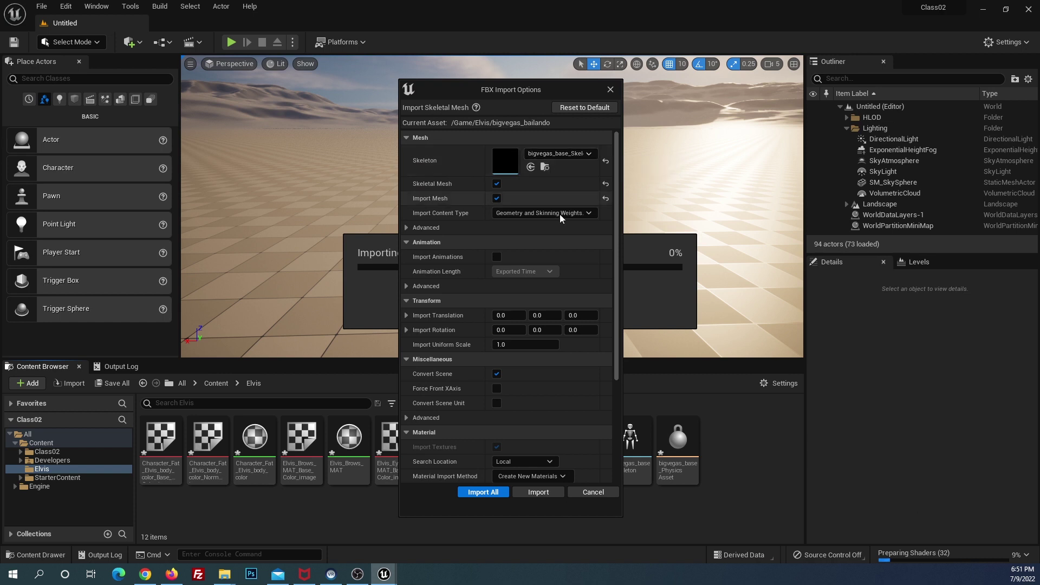
pyautogui.click(496, 257)
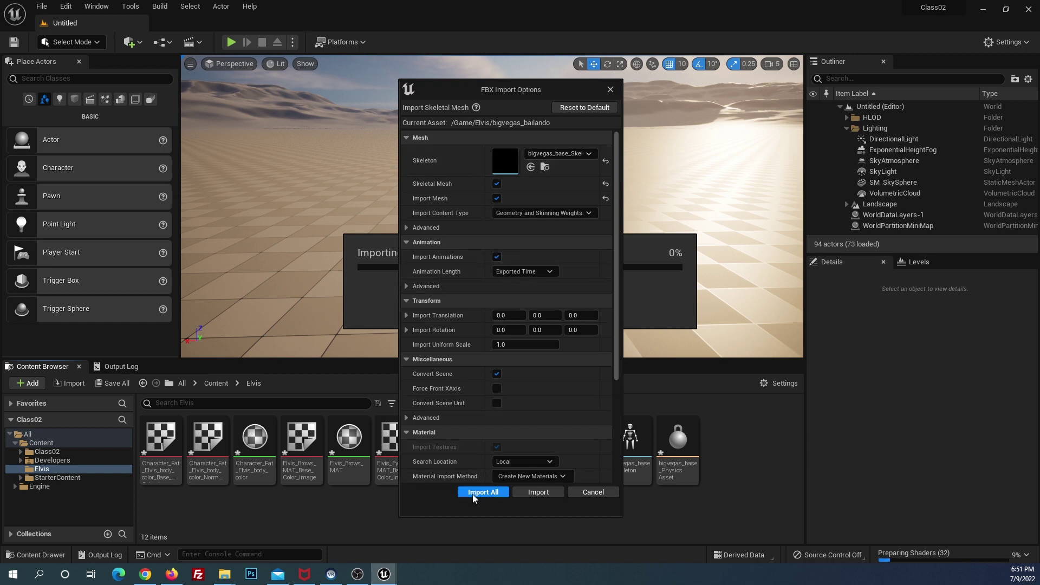
pyautogui.click(483, 492)
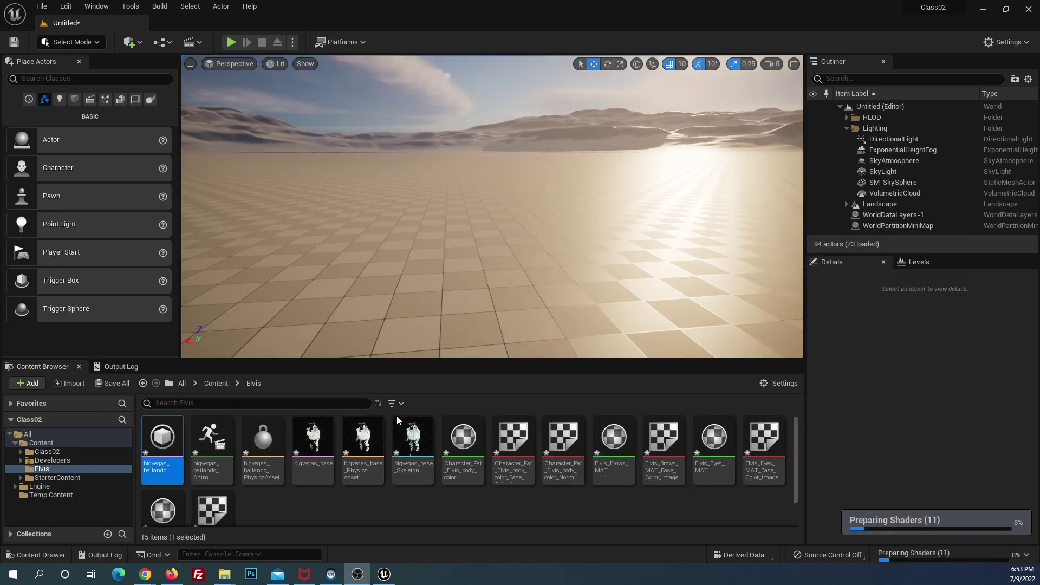
# Drop bigvegas_base into the level, focus it with F and pull back to frame it.
pyautogui.moveTo(303, 437)
pyautogui.mouseDown()
pyautogui.moveTo(487, 280)
pyautogui.moveTo(573, 232)
pyautogui.mouseUp()
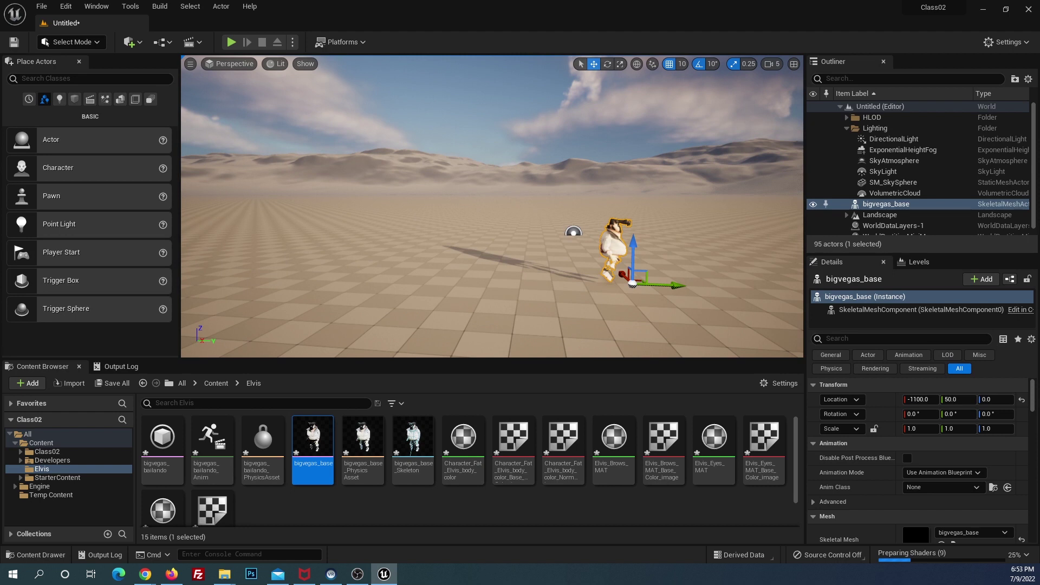
pyautogui.press('f')
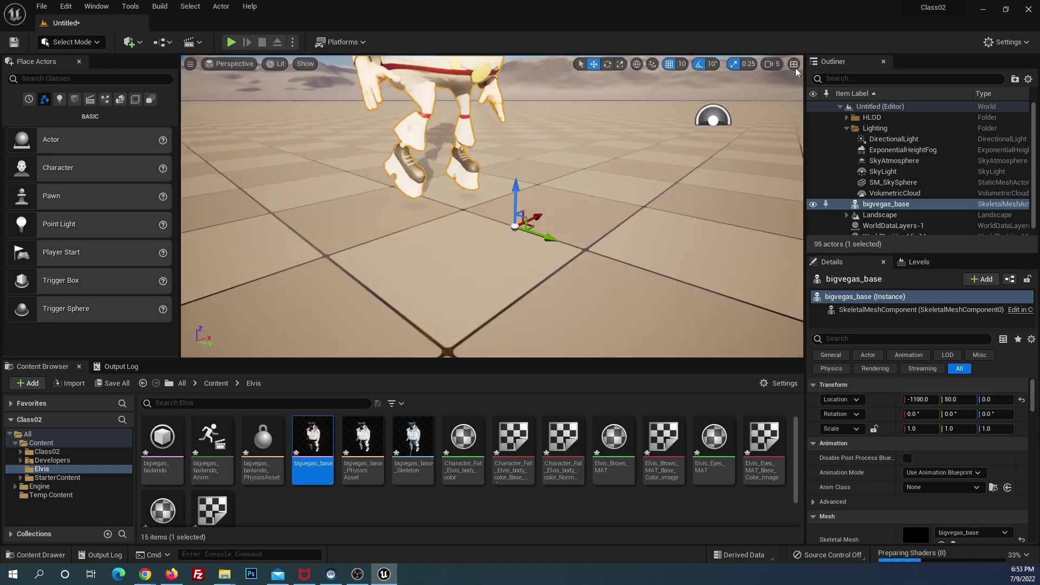
pyautogui.moveTo(796, 67); pyautogui.dragTo(795, 59, button='right')
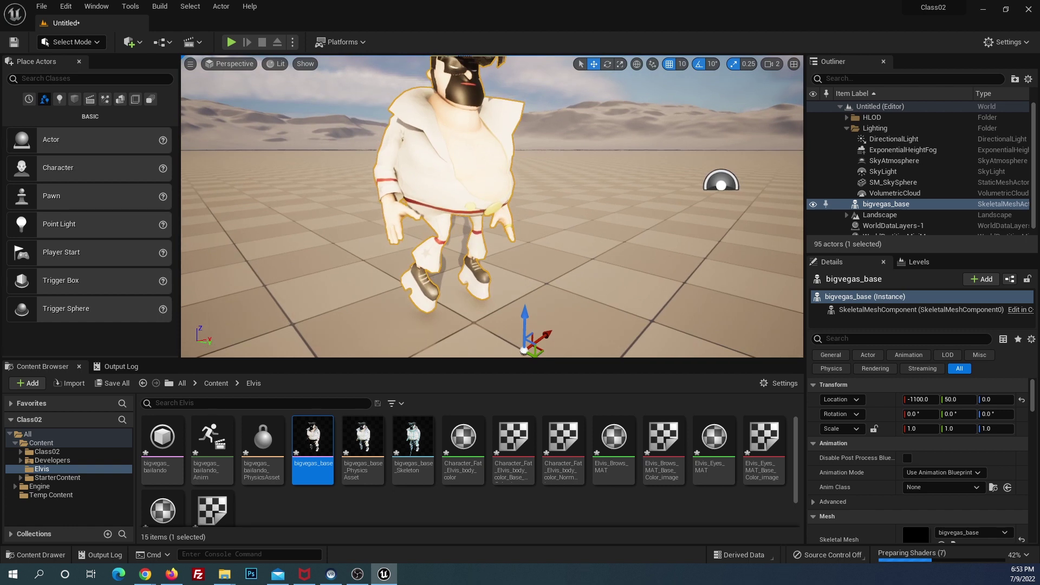
# Create a new Level Sequence and open it in Sequencer.
pyautogui.rightClick(431, 506)
pyautogui.moveTo(466, 438)
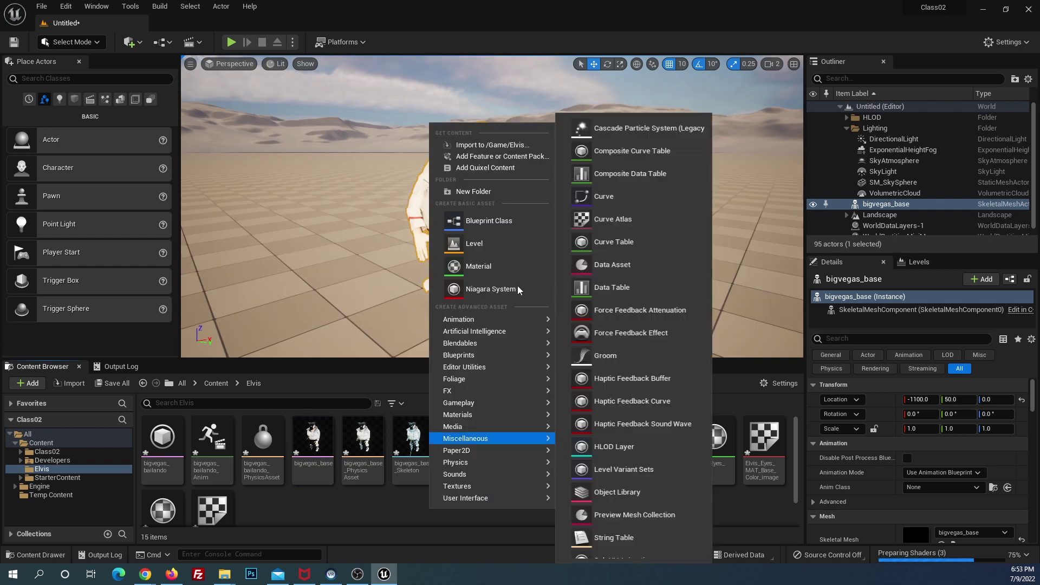
pyautogui.click(648, 471)
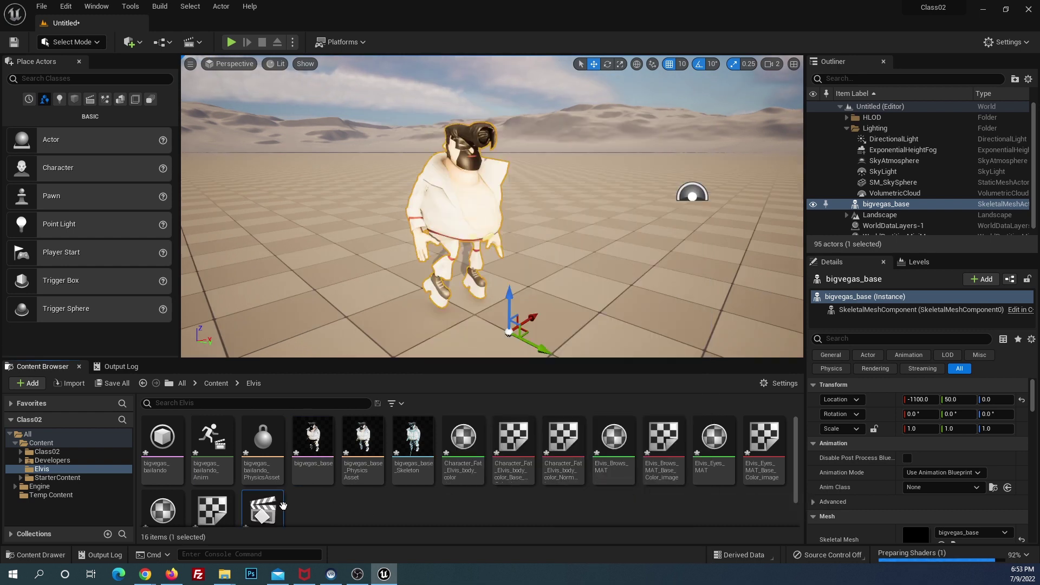
pyautogui.doubleClick(283, 505)
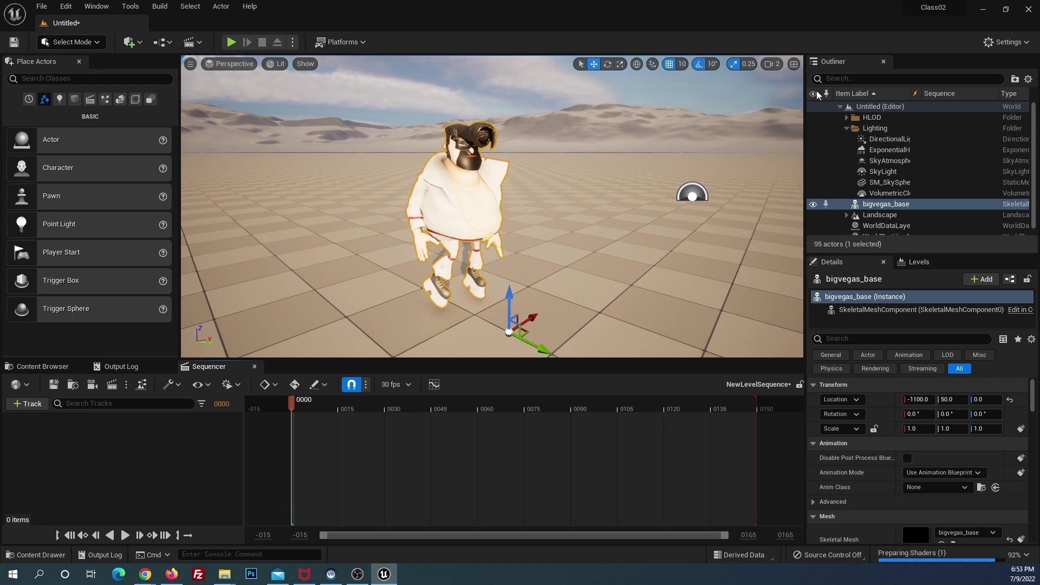
# Add bigvegas_base to the sequence and give it the bigvegas_bailando_Anim animation.
pyautogui.moveTo(886, 204)
pyautogui.mouseDown()
pyautogui.moveTo(394, 396)
pyautogui.moveTo(148, 440)
pyautogui.mouseUp()
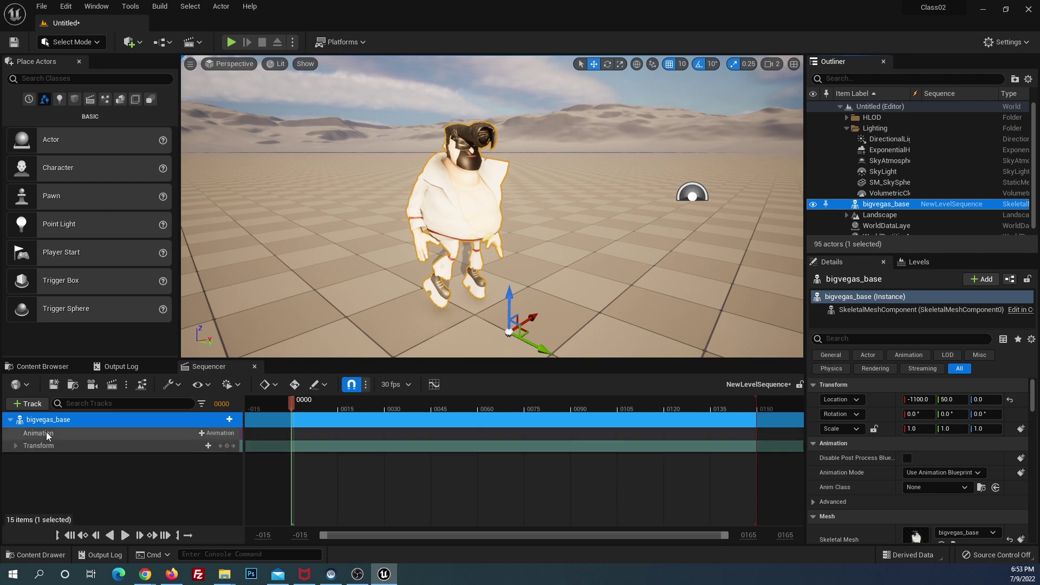
pyautogui.click(217, 433)
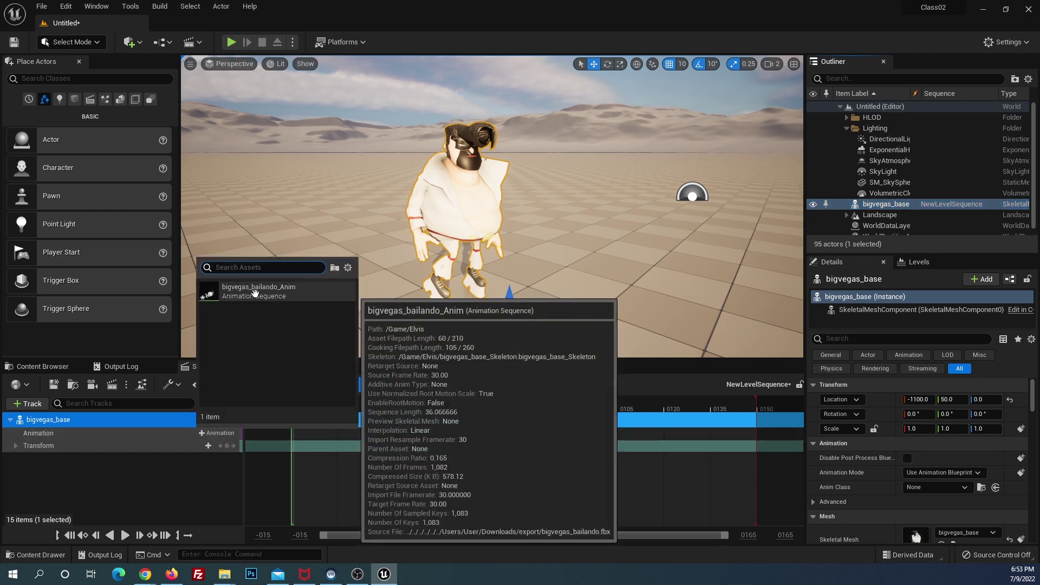
pyautogui.click(255, 293)
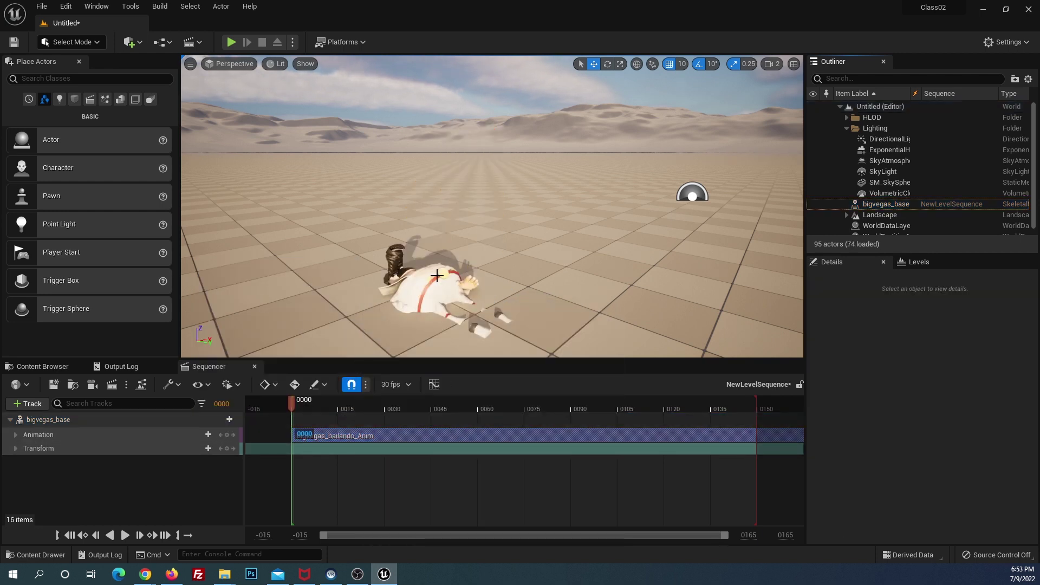
# Rotate the Big Vegas character 90° on X so it stands upright.
pyautogui.click(437, 276)
pyautogui.press('e')
pyautogui.moveTo(538, 299); pyautogui.dragTo(558, 355)
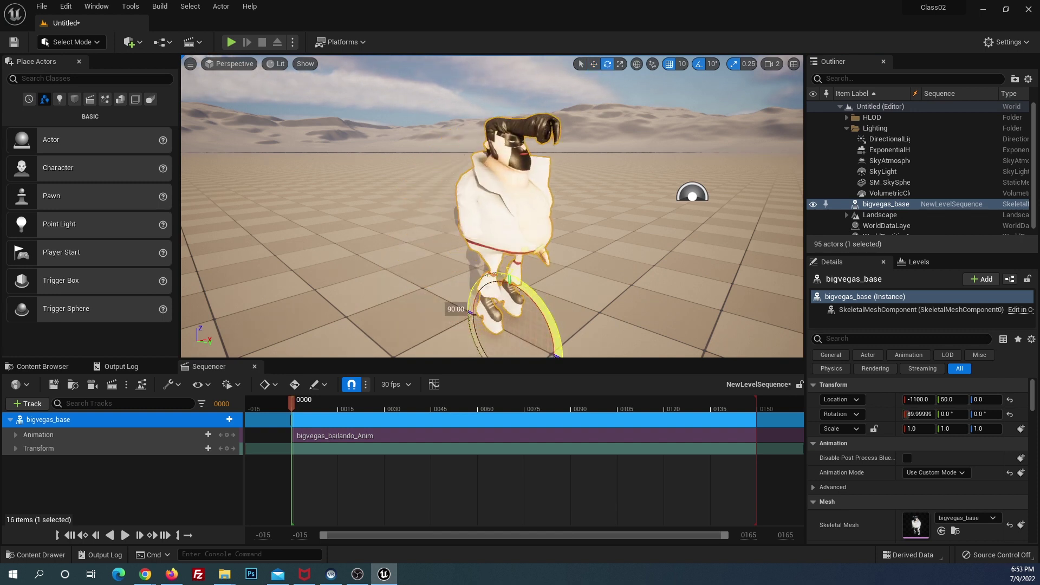
pyautogui.moveTo(558, 347); pyautogui.dragTo(564, 379, button='right')
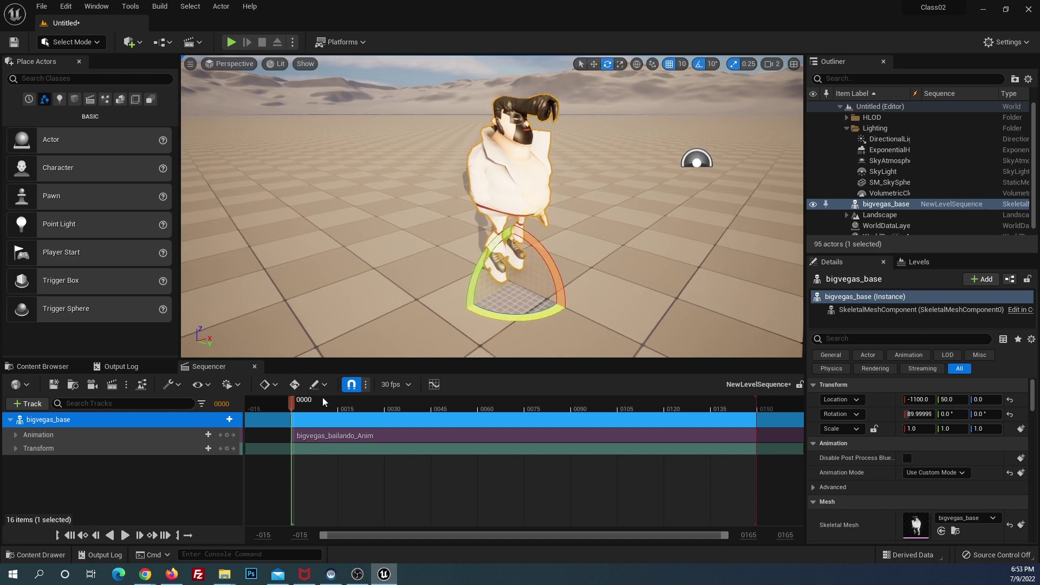
# Scrub and play the Level Sequence to preview the Bailando dance.
pyautogui.moveTo(298, 409); pyautogui.dragTo(687, 381)
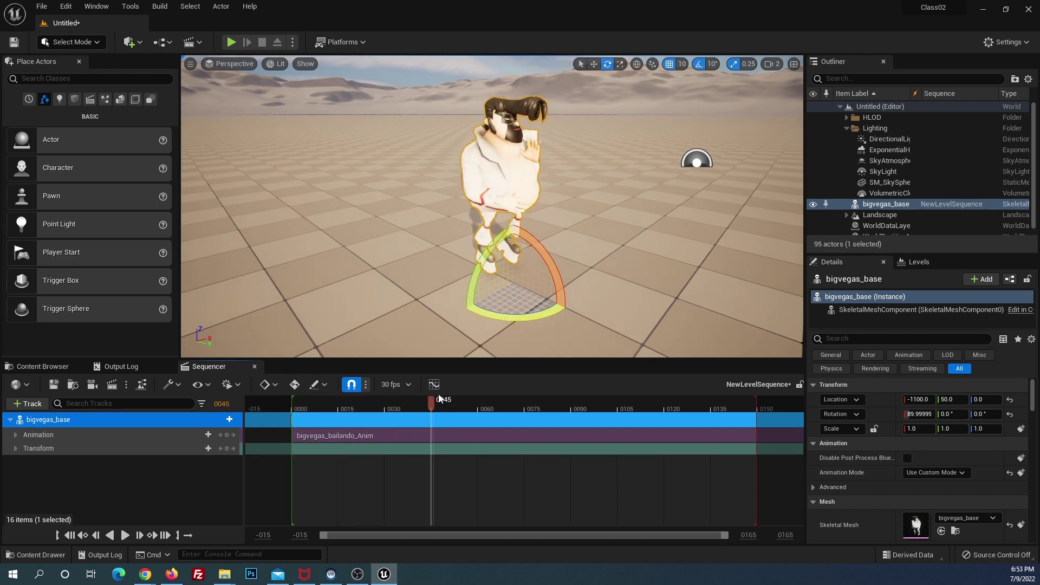
pyautogui.press('space')
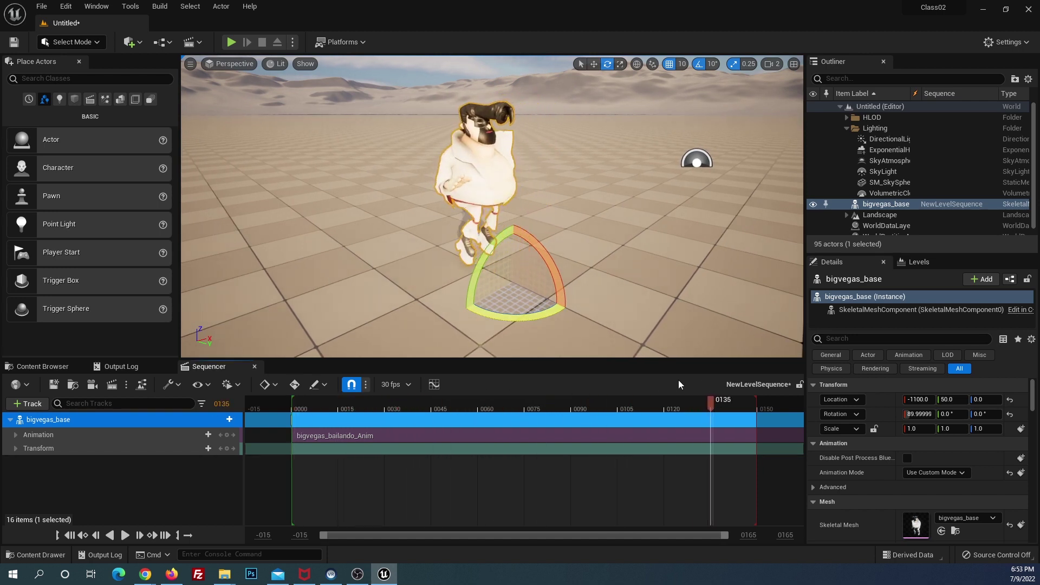
pyautogui.click(125, 535)
pyautogui.click(122, 538)
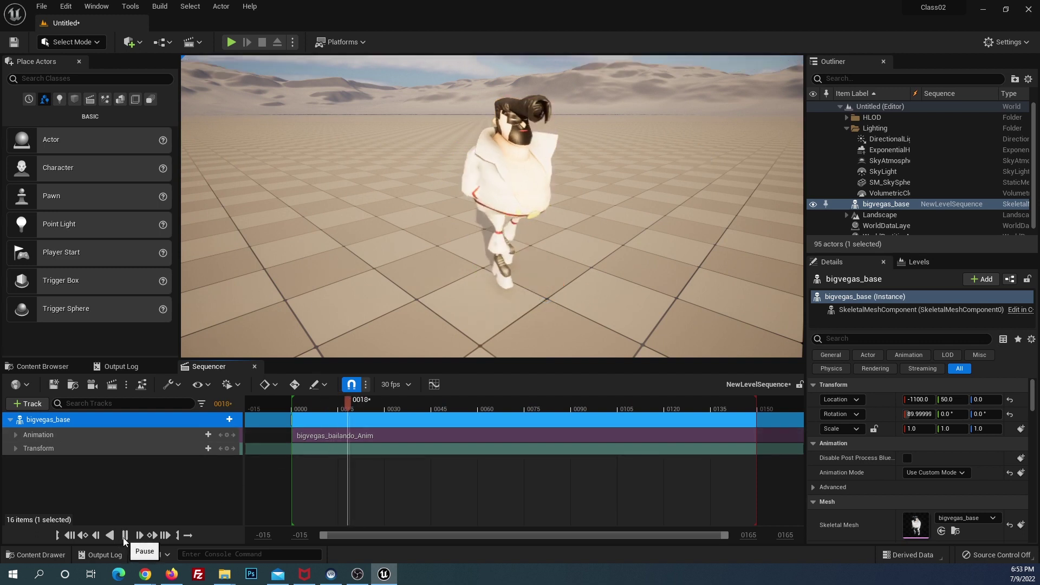